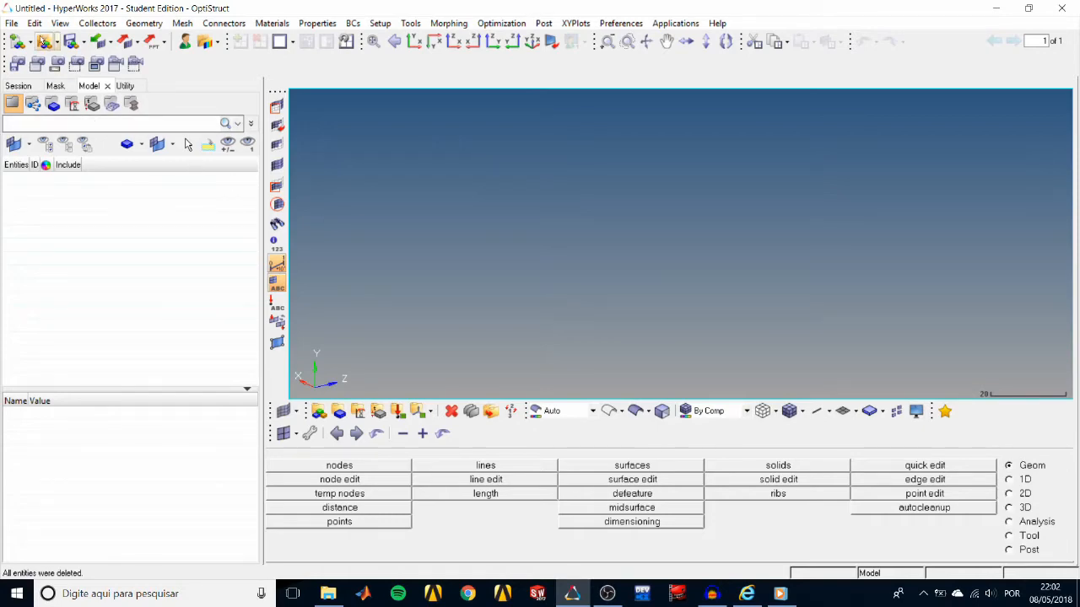
Open the model file bumper.hm from the HyperMesh tutorials hm folder.
click(43, 42)
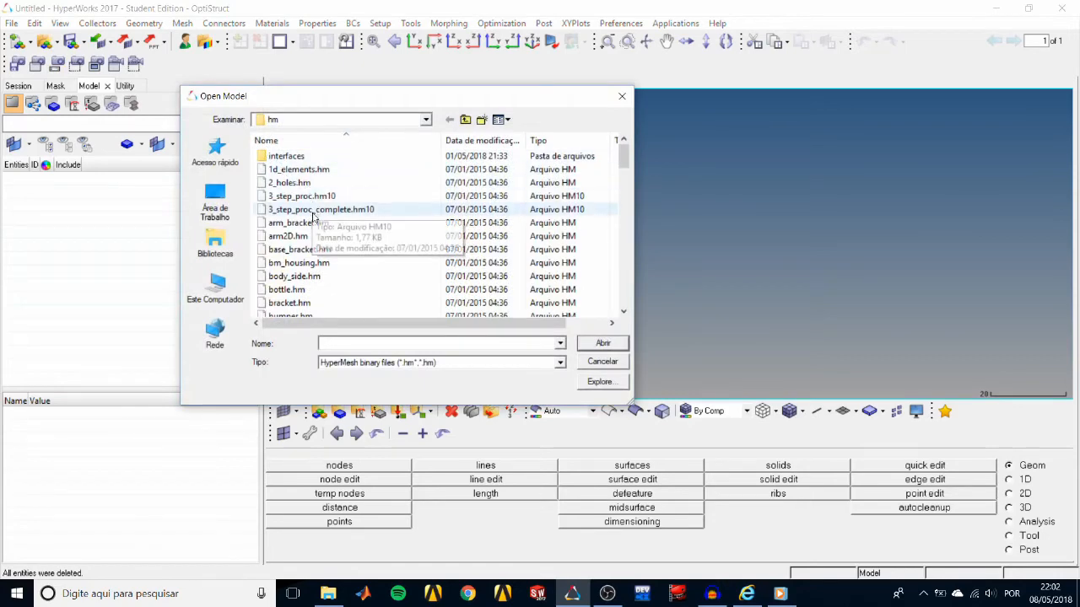
scroll(300, 291, down, 1)
click(290, 276)
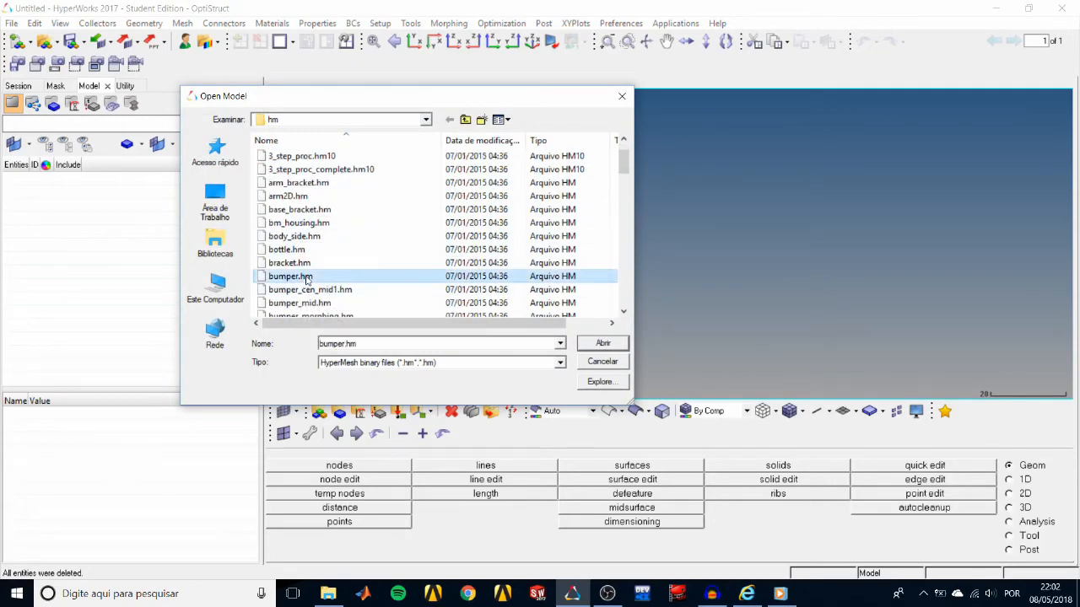
click(590, 343)
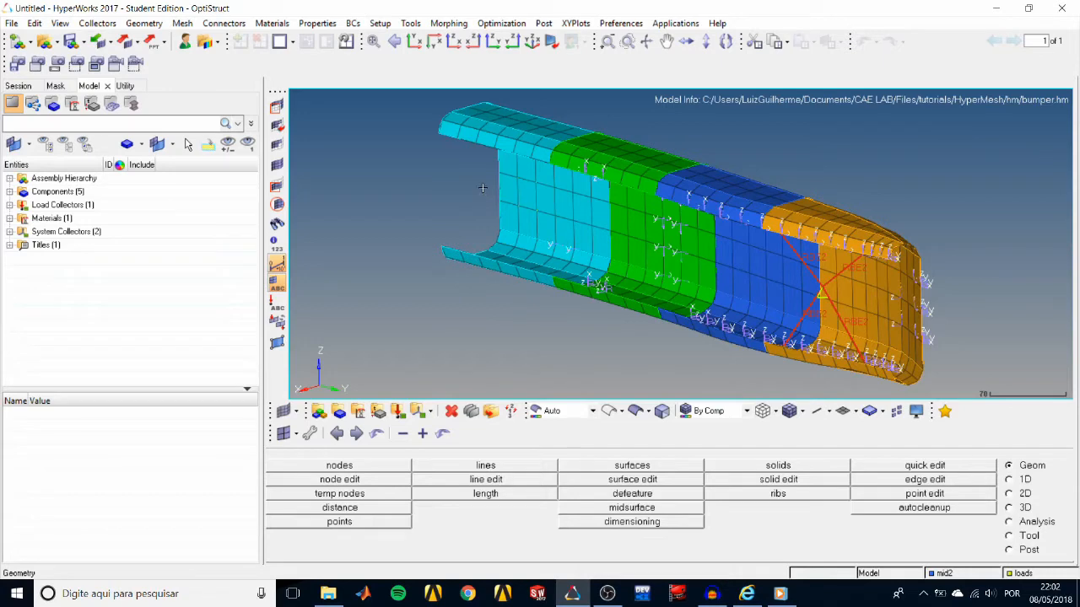
Rotate the bumper model freely to examine its outer face and open inner side.
ctrl+drag(483, 186, 486, 218)
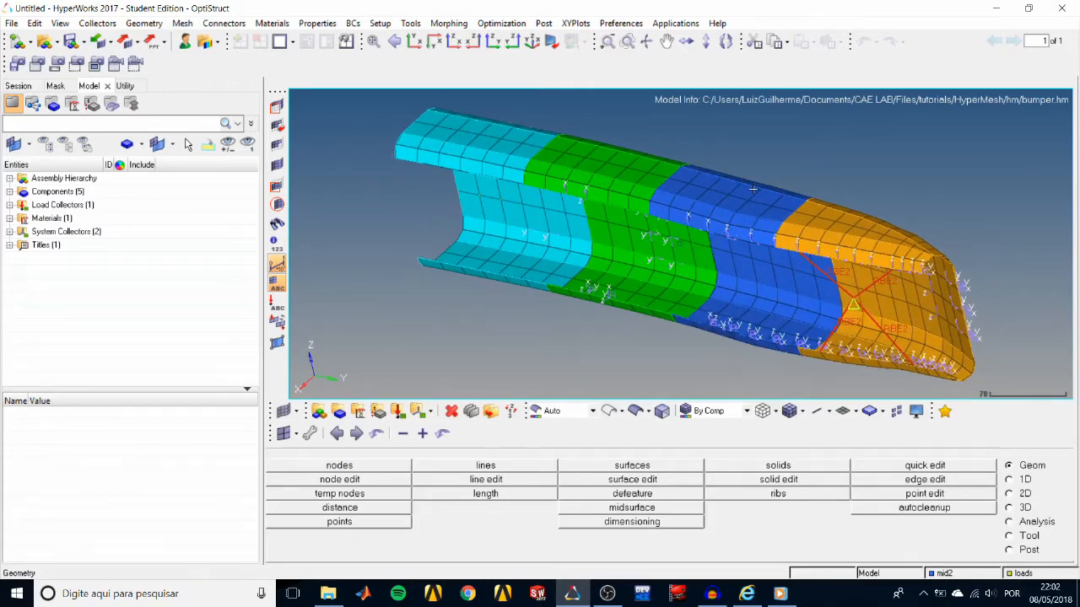
mouse_move(753, 172)
ctrl+mouse_down()
mouse_move(754, 186)
mouse_move(678, 212)
mouse_move(688, 238)
ctrl+mouse_up()
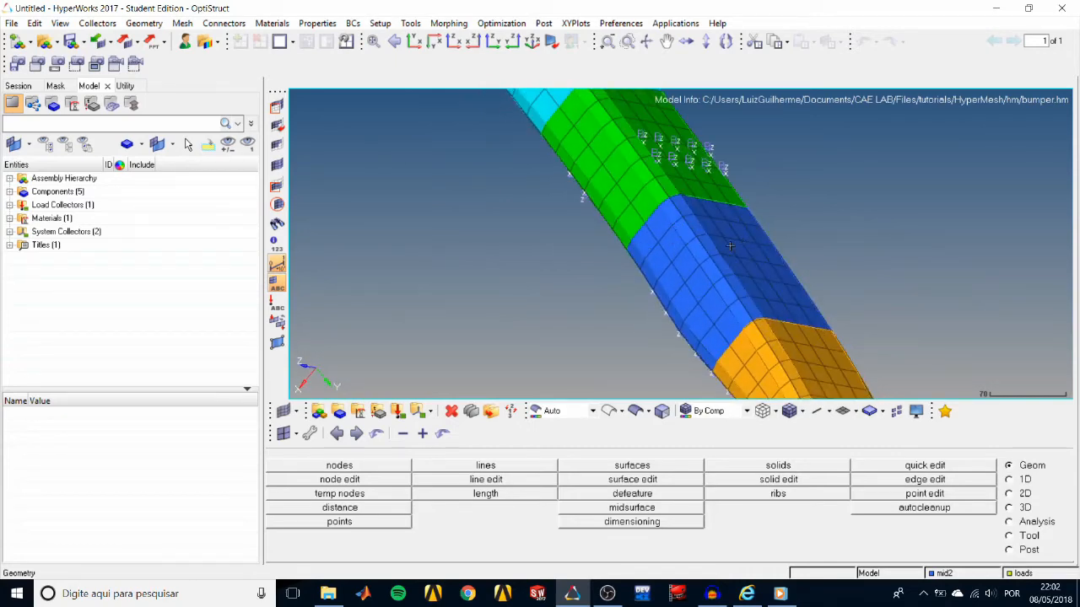
ctrl+drag(677, 263, 477, 136)
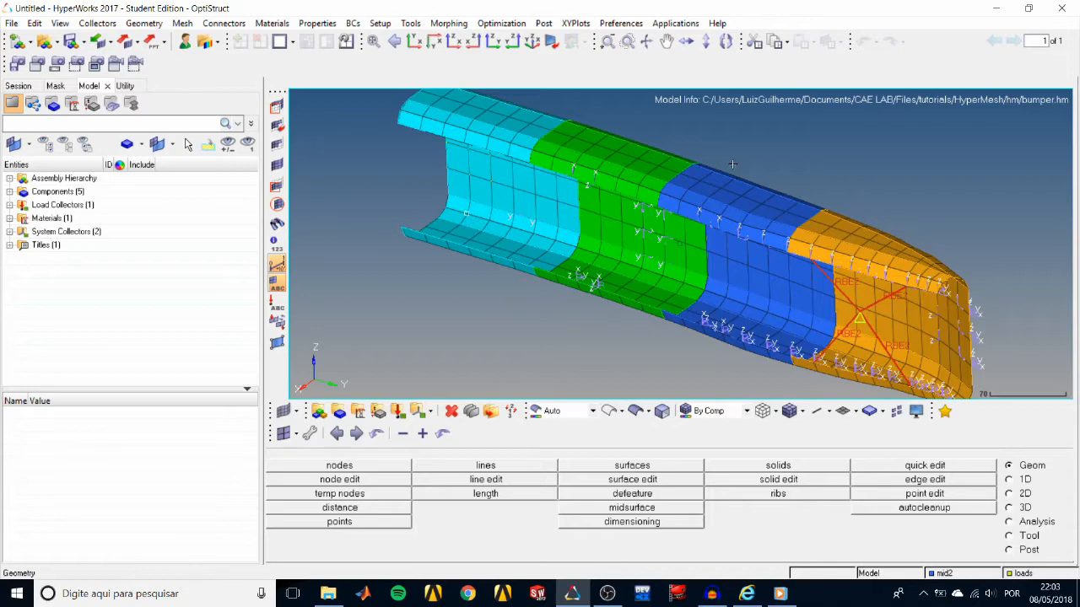
mouse_move(812, 160)
ctrl+mouse_down()
mouse_move(744, 171)
mouse_move(781, 175)
ctrl+mouse_up()
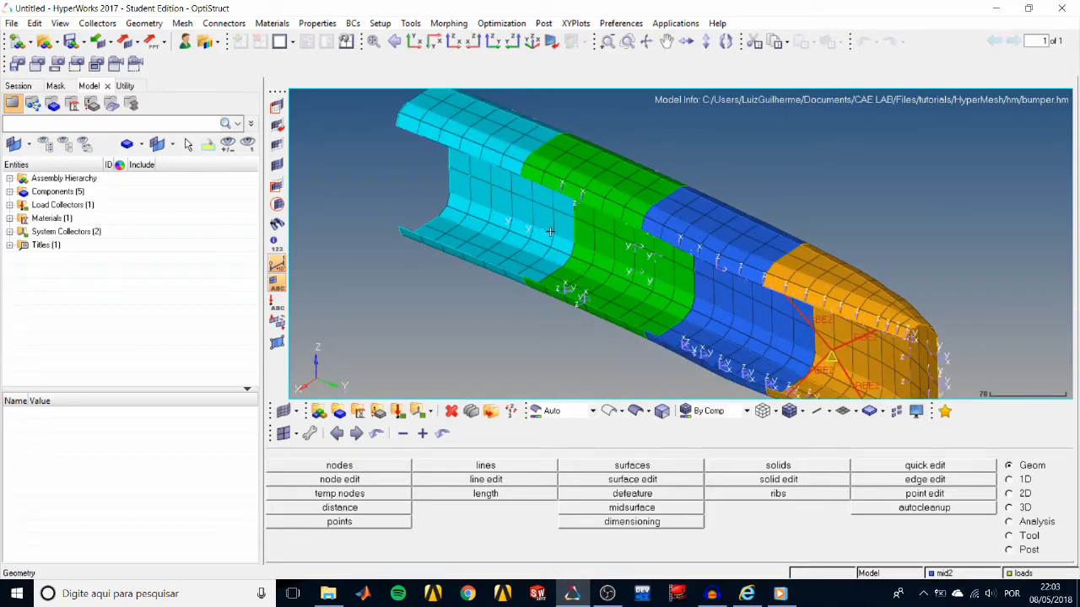
Zoom out and in on the whole bumper and pan it within the graphics area.
scroll(549, 231, down, 5)
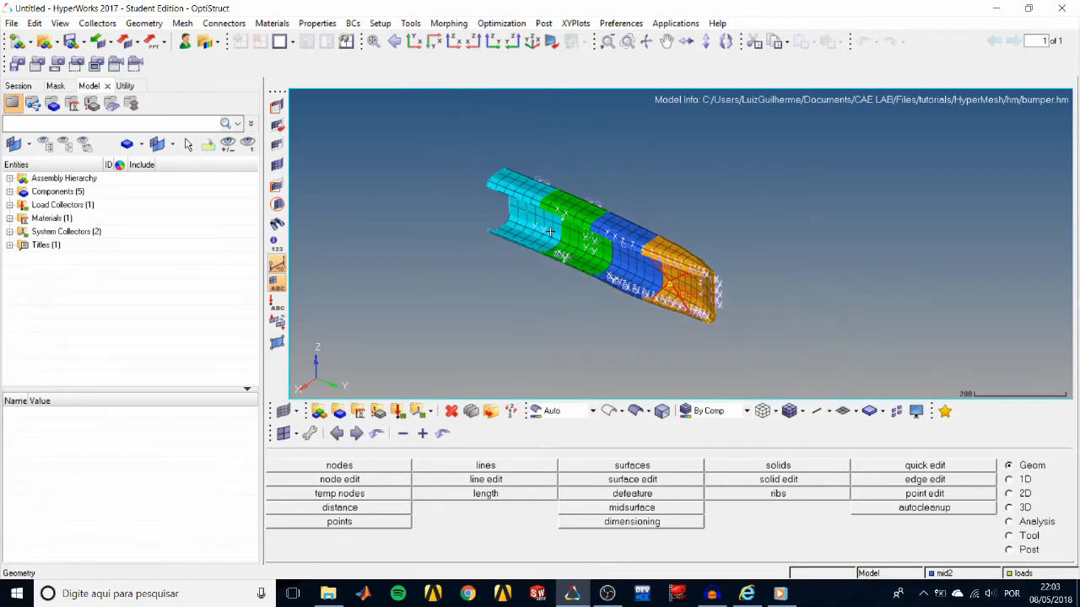
scroll(549, 231, up, 6)
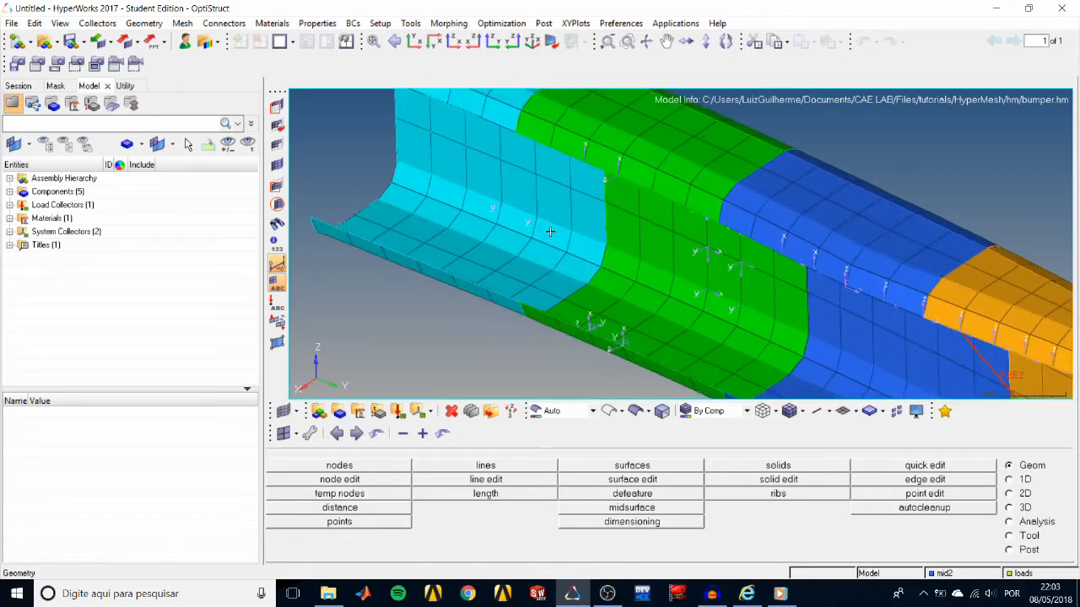
scroll(549, 231, down, 3)
scroll(549, 231, down, 1)
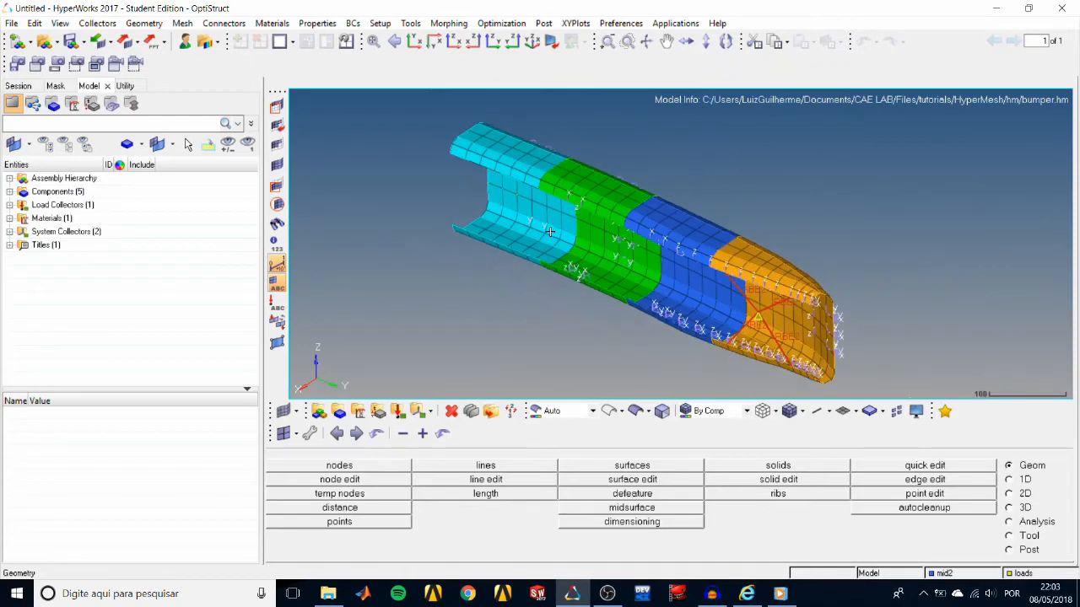
scroll(549, 231, down, 1)
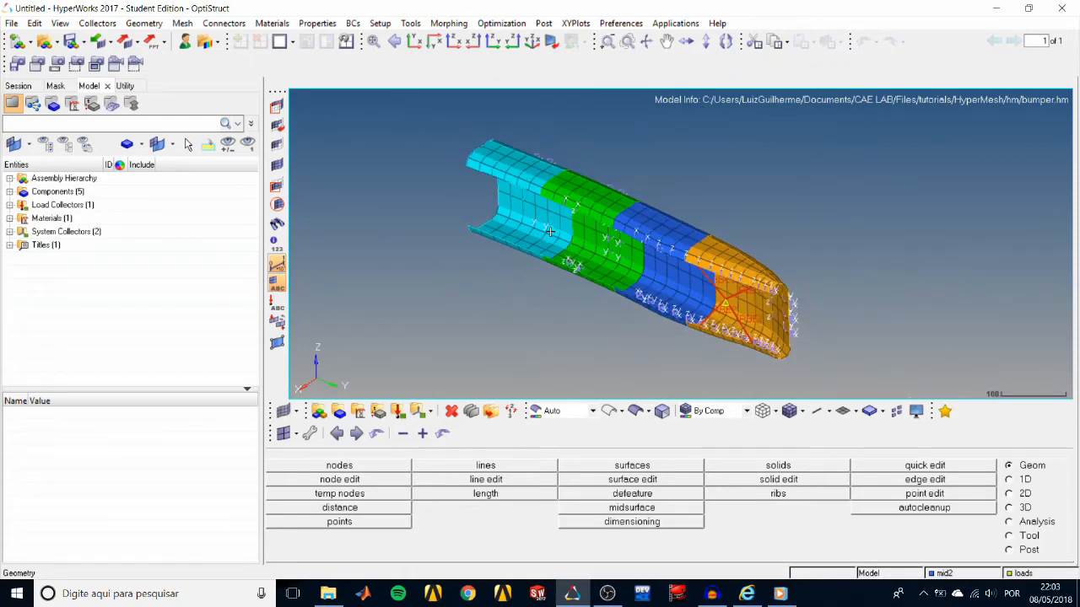
scroll(549, 231, down, 3)
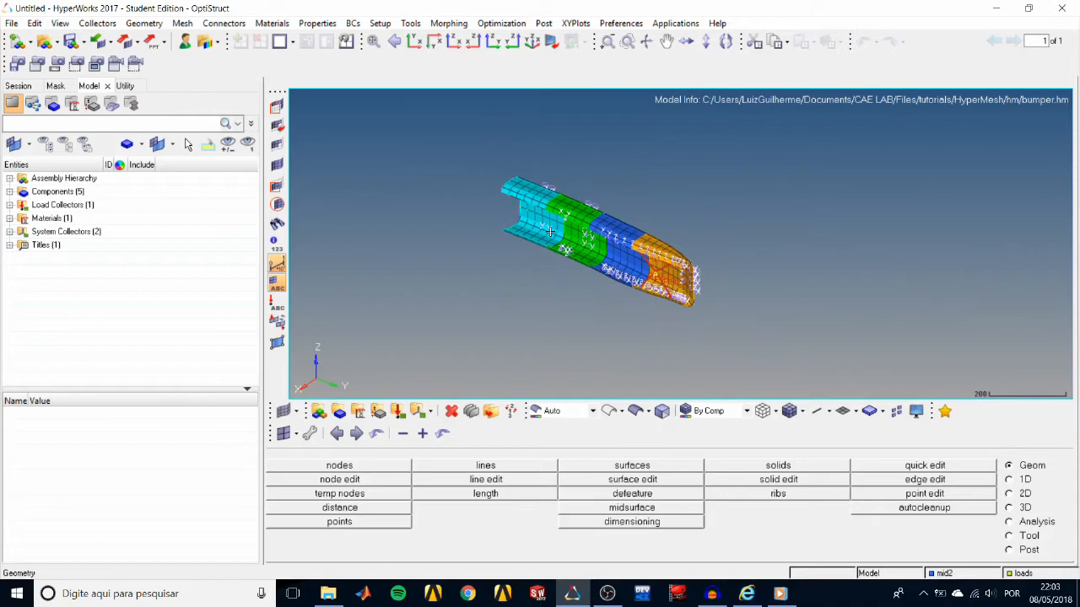
scroll(549, 231, up, 3)
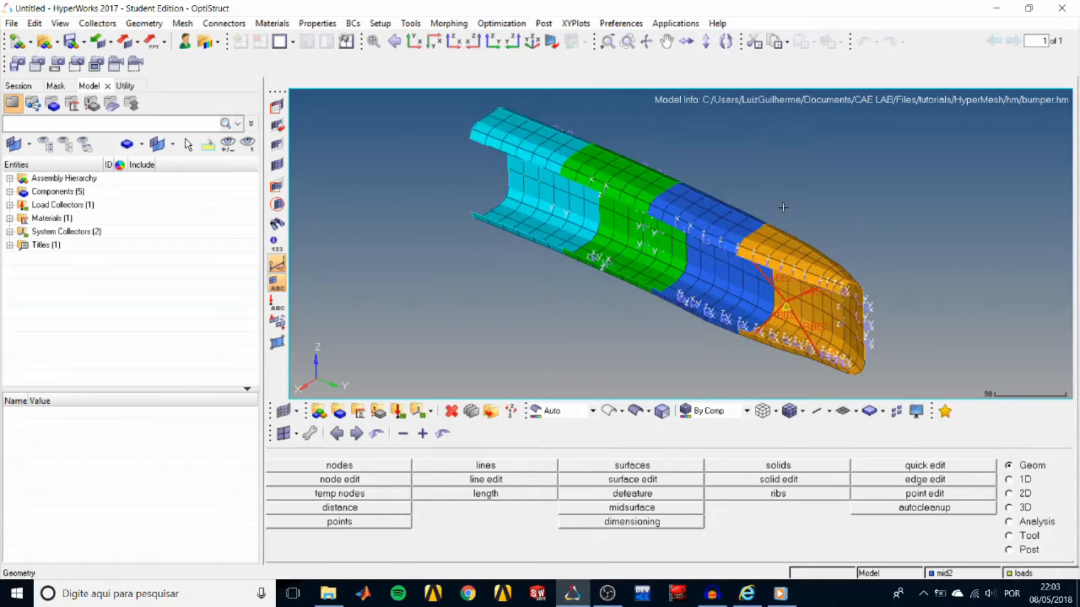
ctrl+right_drag(782, 208, 715, 212)
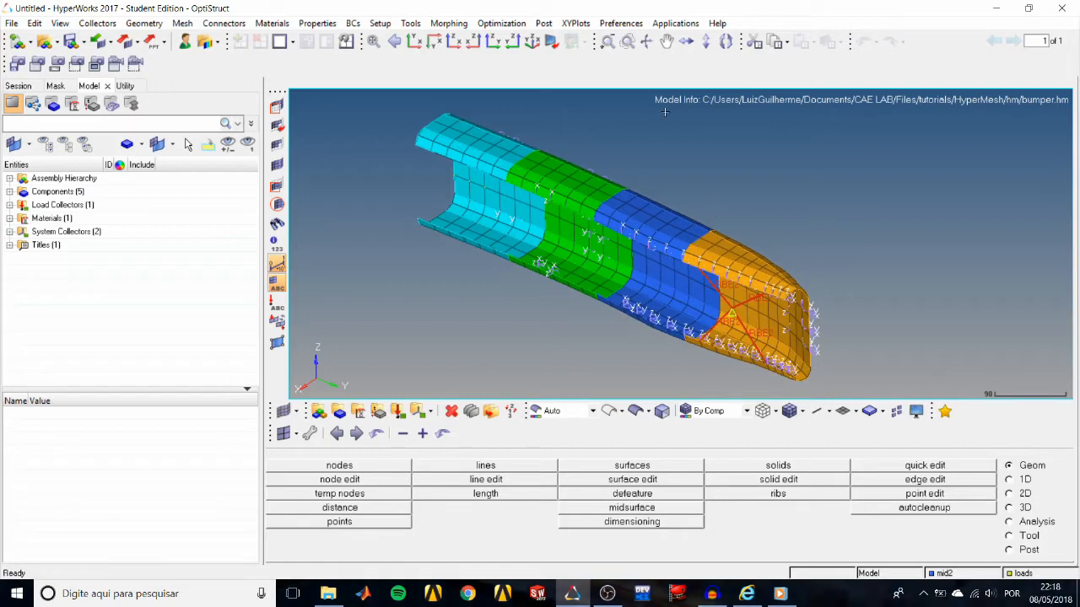
Use Dynamic Rotate Mode to turn the bumper and view it from another side.
click(647, 44)
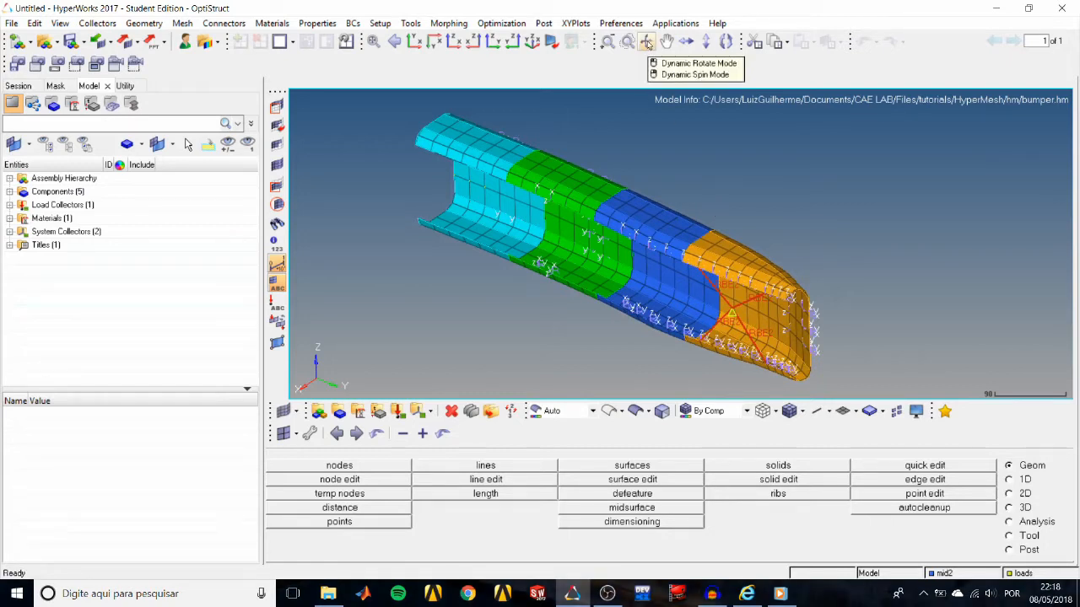
click(647, 44)
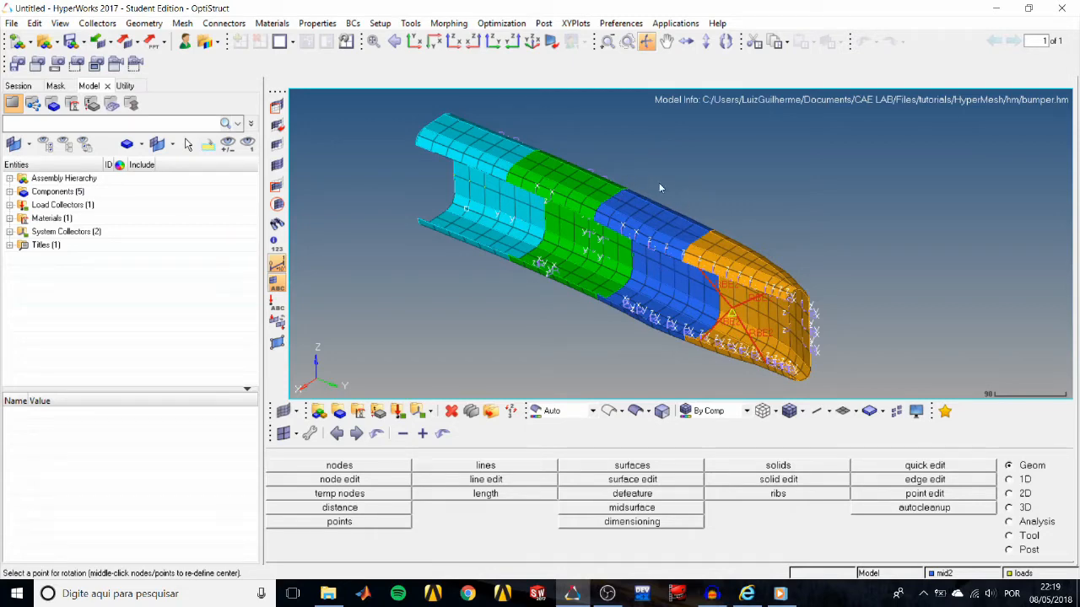
mouse_move(663, 181)
mouse_down()
mouse_move(623, 192)
mouse_move(538, 185)
mouse_move(856, 168)
mouse_move(711, 148)
mouse_move(689, 183)
mouse_move(668, 182)
mouse_up()
click(647, 41)
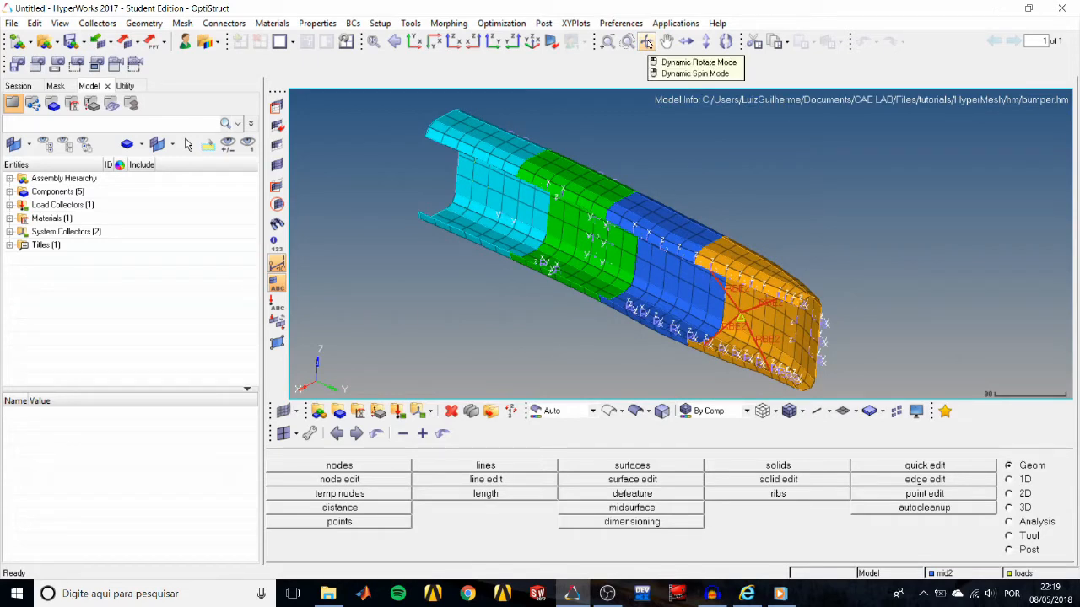
click(646, 40)
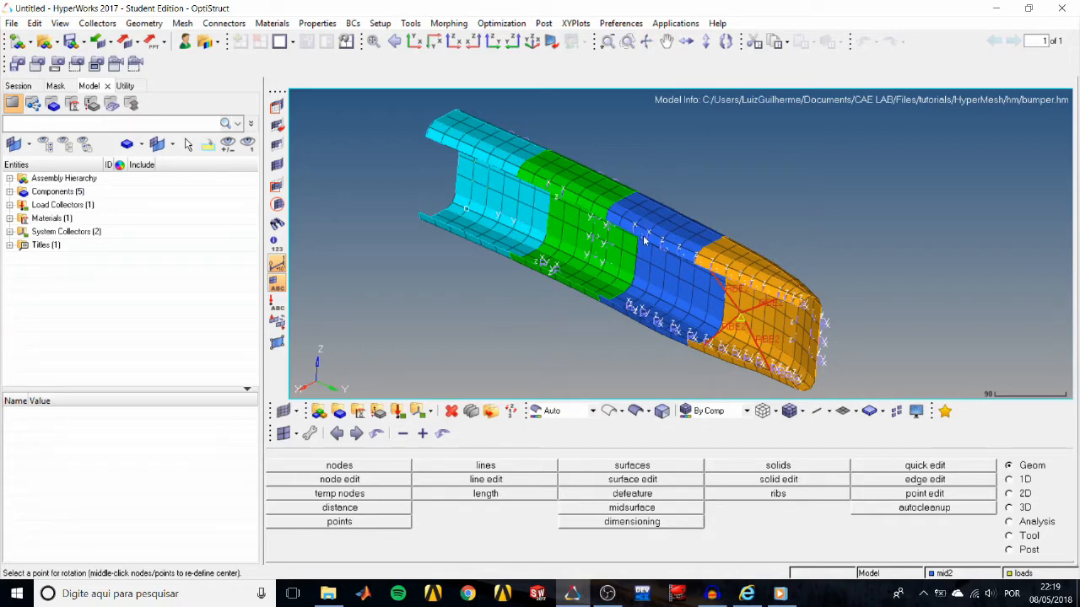
drag(643, 236, 458, 214)
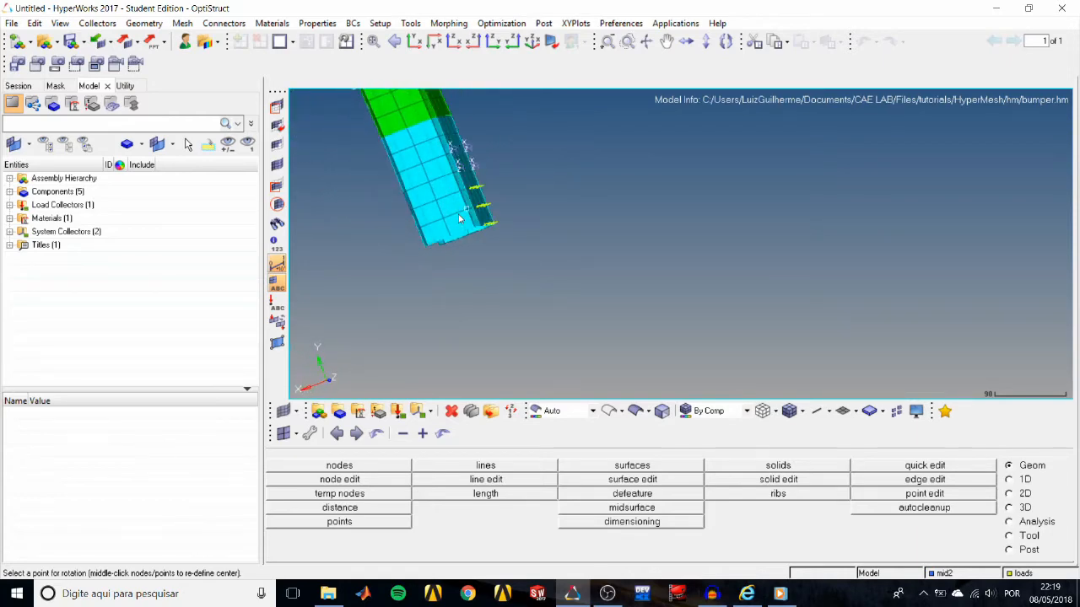
Rotate the bumper in fixed increments, adjust its orientation freely, and pan it back to the middle of the graphics area.
click(706, 42)
click(706, 43)
click(707, 43)
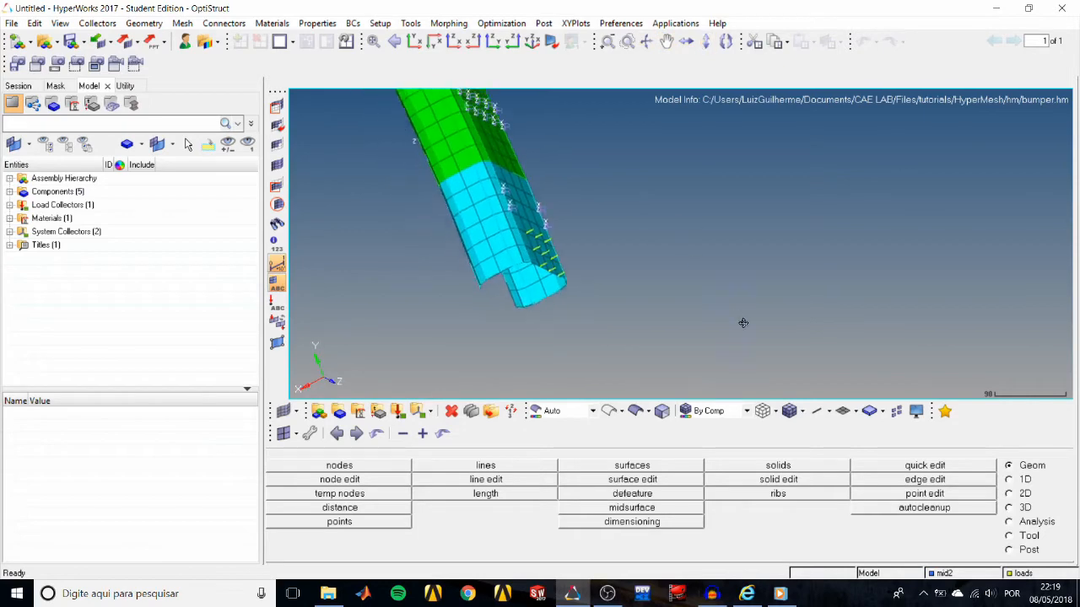
click(707, 43)
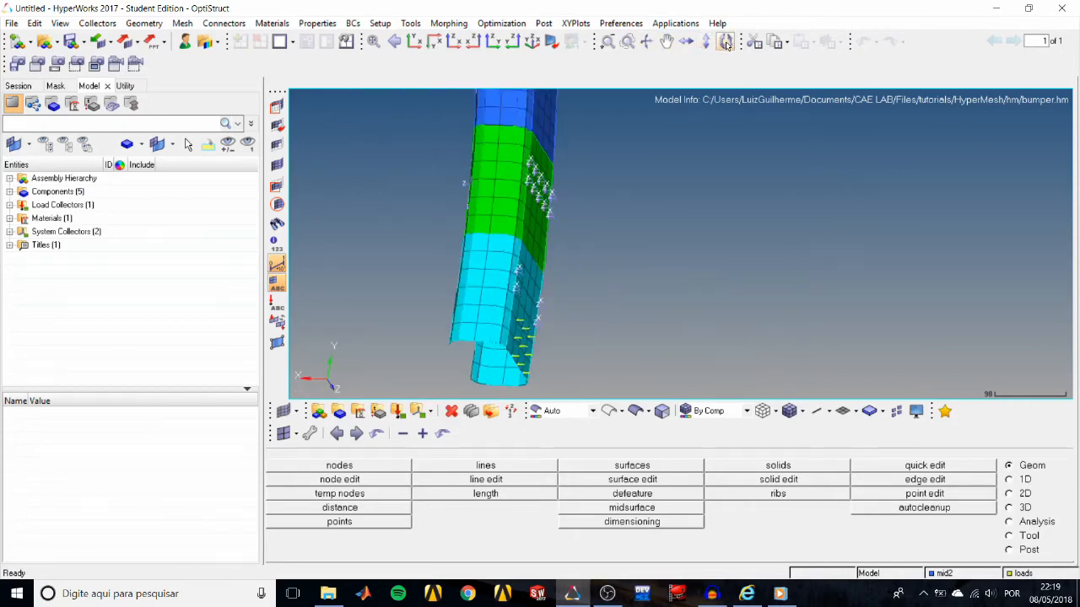
click(704, 43)
click(705, 43)
click(705, 44)
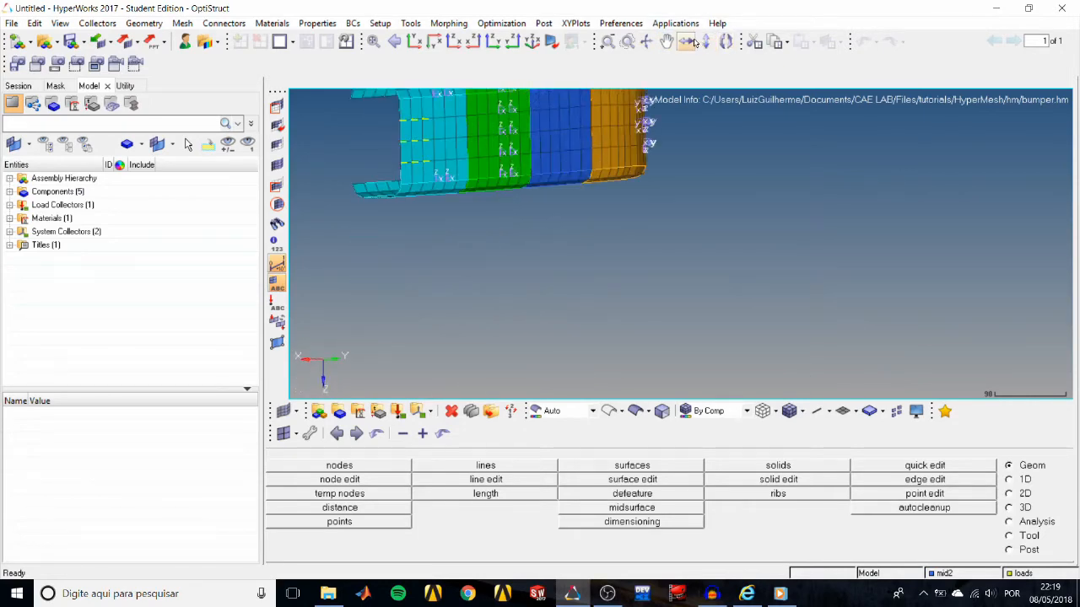
mouse_move(622, 212)
ctrl+right_down()
mouse_move(745, 296)
mouse_move(751, 324)
ctrl+right_up()
mouse_move(753, 322)
ctrl+mouse_down()
mouse_move(816, 290)
mouse_move(723, 264)
ctrl+mouse_up()
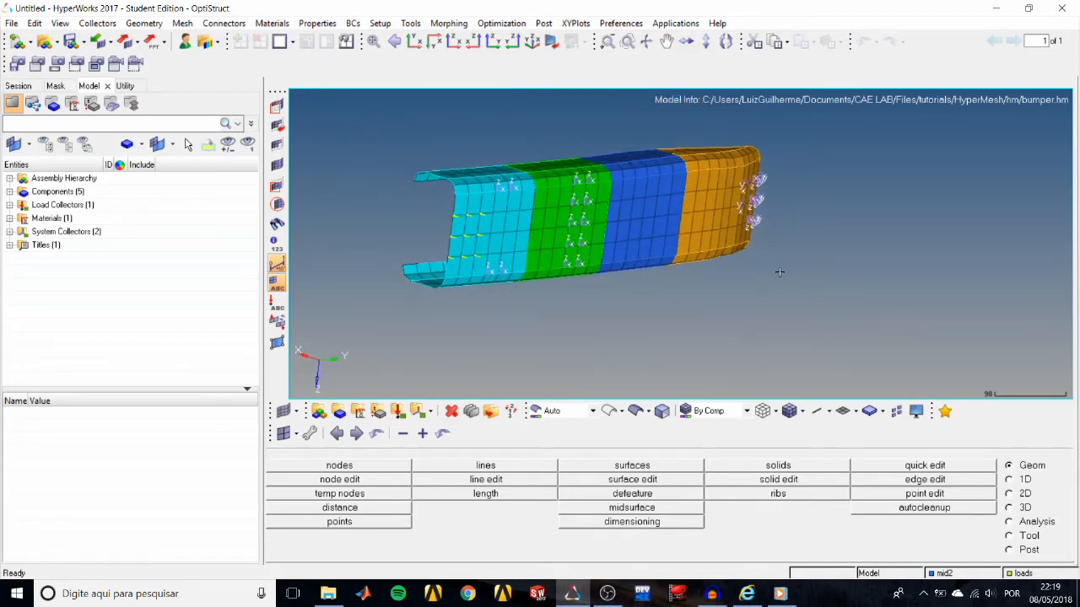
ctrl+right_drag(763, 251, 807, 283)
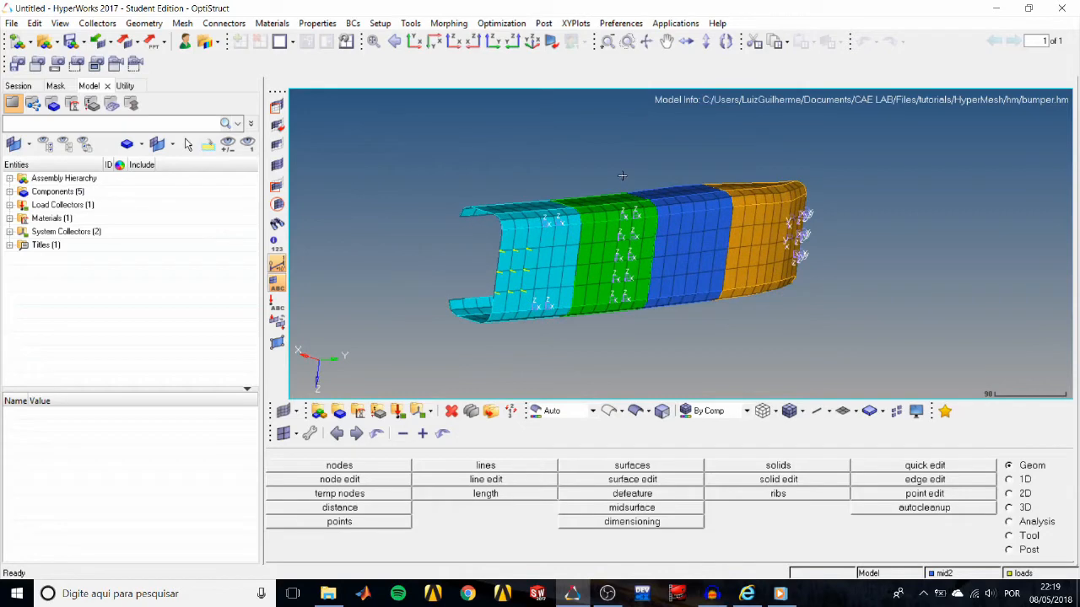
Zoom the bumper out and in by increments, enlarge it with dynamic zoom, and recentre the view on the mesh.
click(609, 43)
right_click(609, 43)
right_click(609, 43)
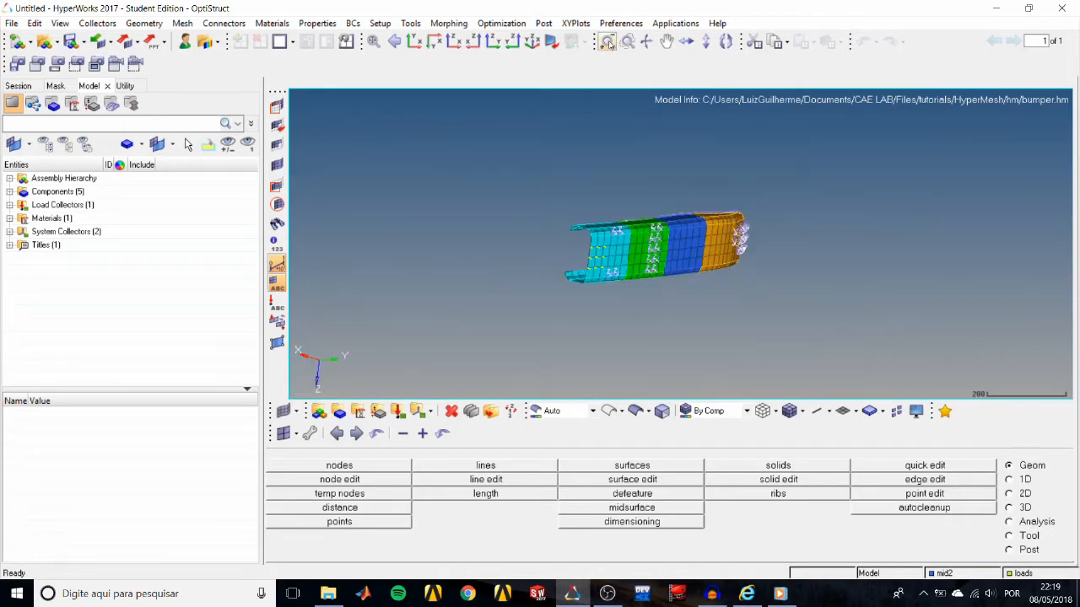
click(609, 43)
click(625, 42)
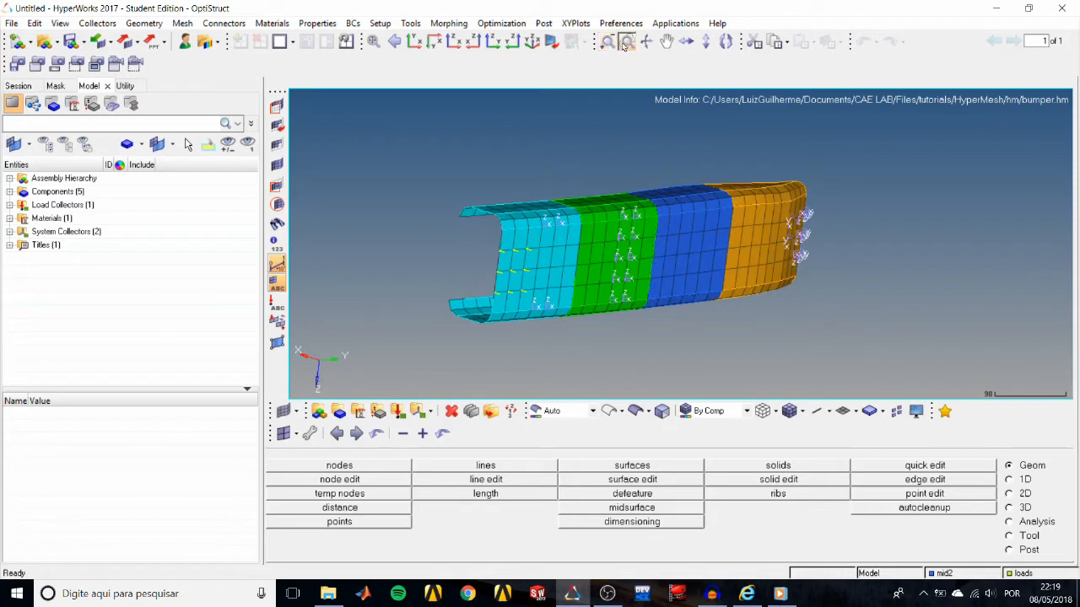
mouse_move(528, 161)
mouse_down()
mouse_move(516, 160)
mouse_move(469, 307)
mouse_move(759, 240)
mouse_move(486, 155)
mouse_up()
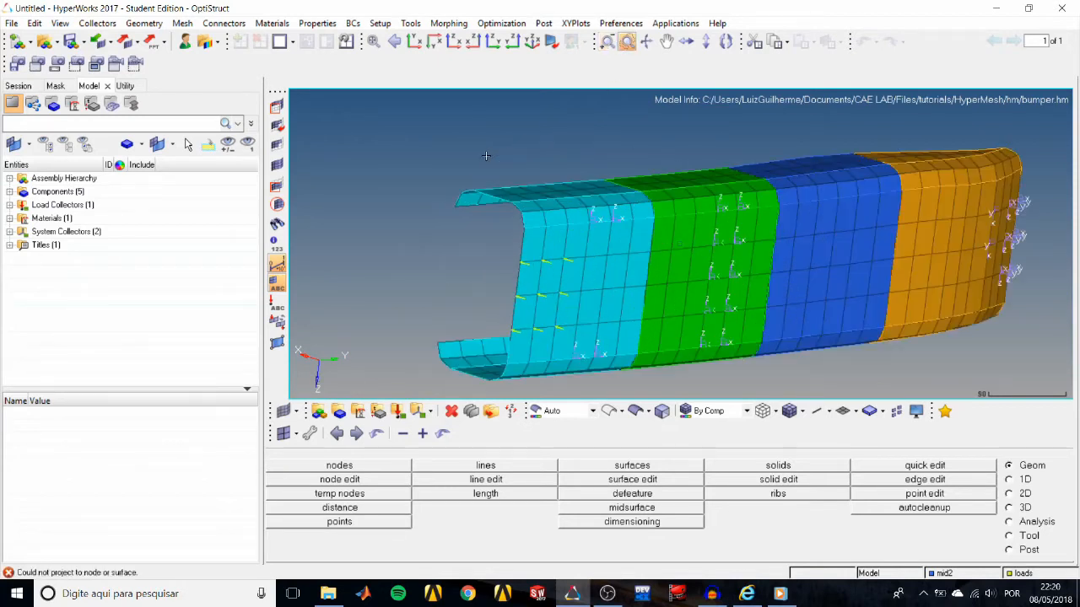
ctrl+middle_click(741, 204)
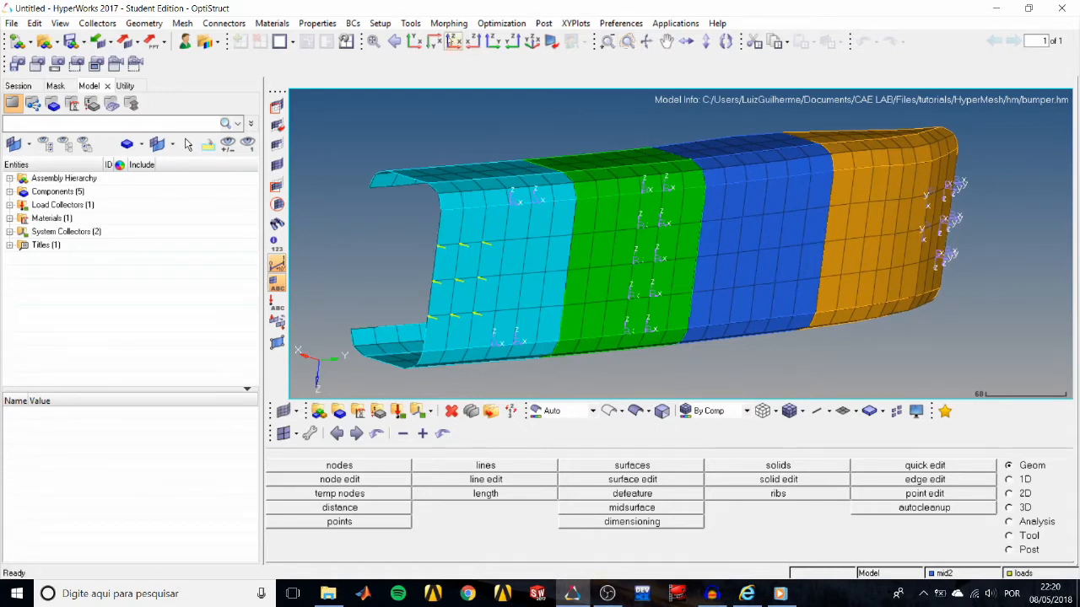
View the bumper in the standard XY, XZ and YZ plane orientations, ending in the XY top view.
click(412, 41)
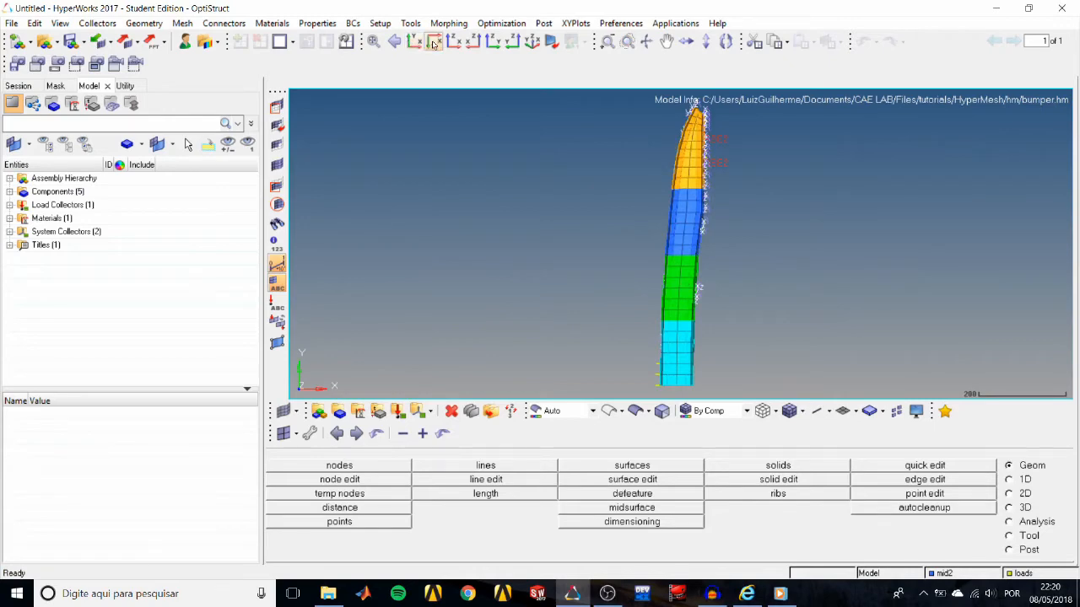
click(434, 42)
click(453, 42)
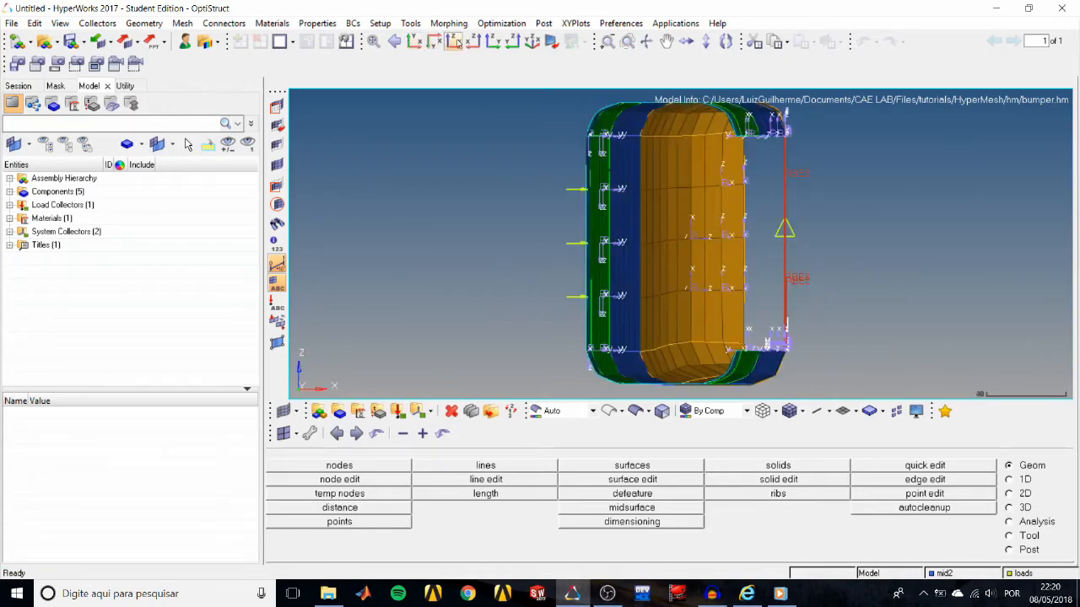
click(472, 42)
click(493, 43)
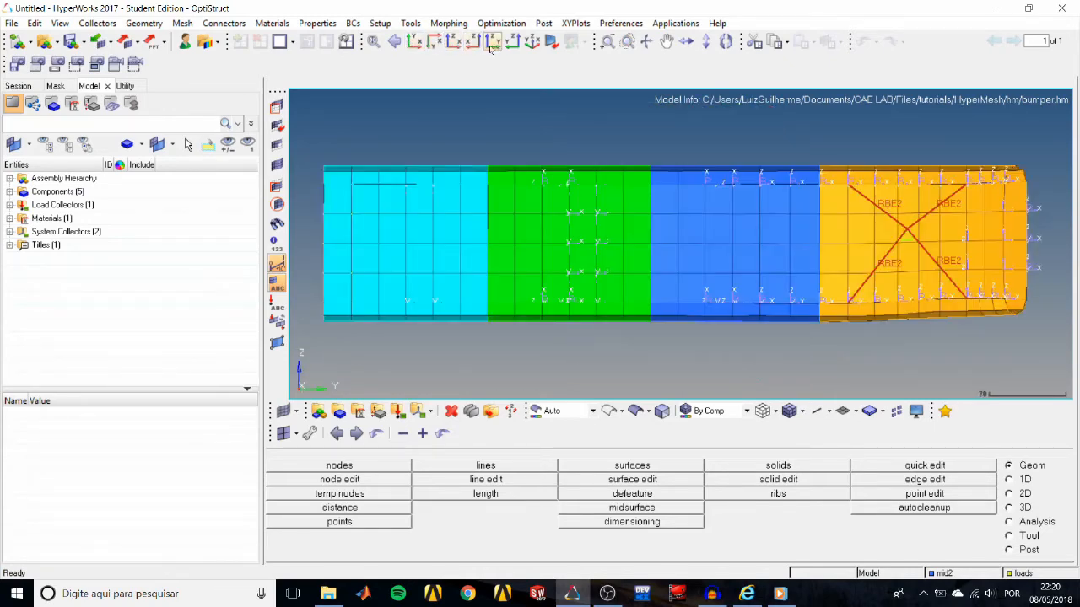
click(416, 42)
Turn the bumper to an oblique orientation showing its open inner side and save it as a new View entity.
ctrl+drag(703, 241, 598, 192)
ctrl+drag(813, 229, 724, 251)
scroll(724, 252, up, 4)
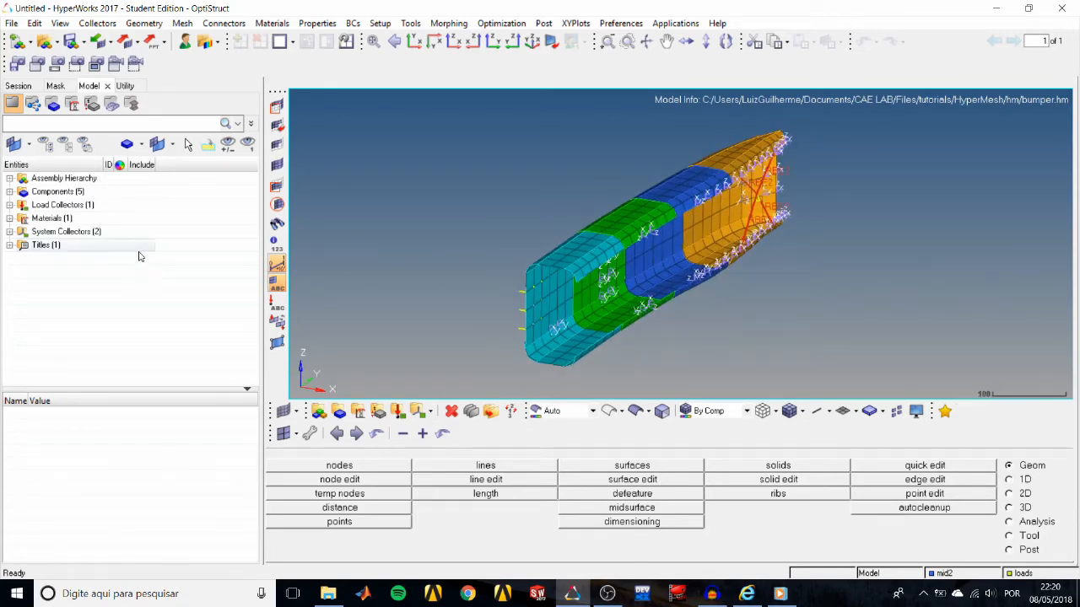
right_click(161, 278)
mouse_move(187, 281)
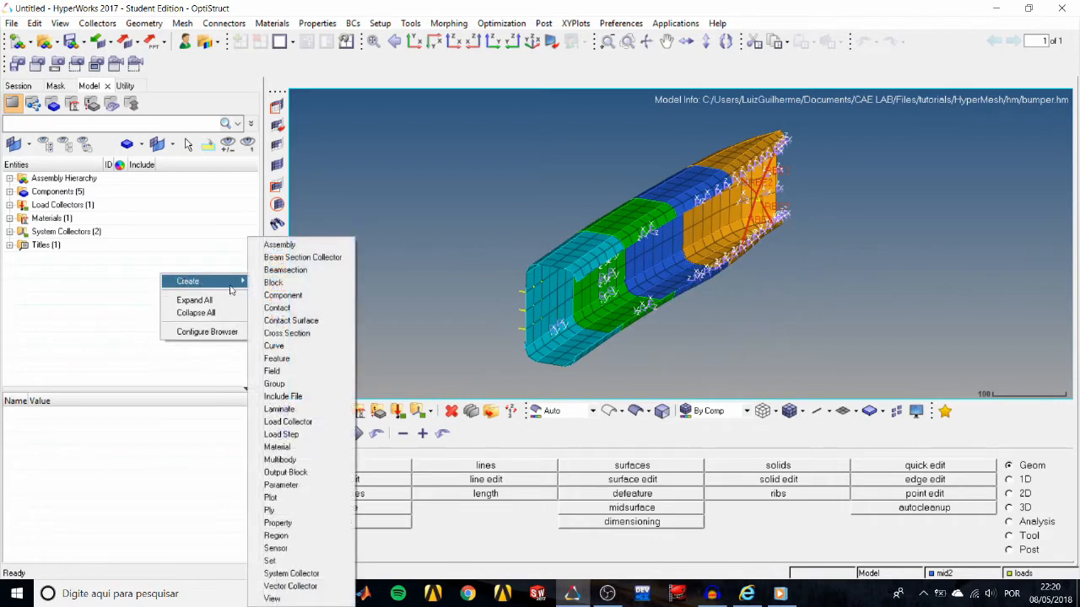
click(286, 598)
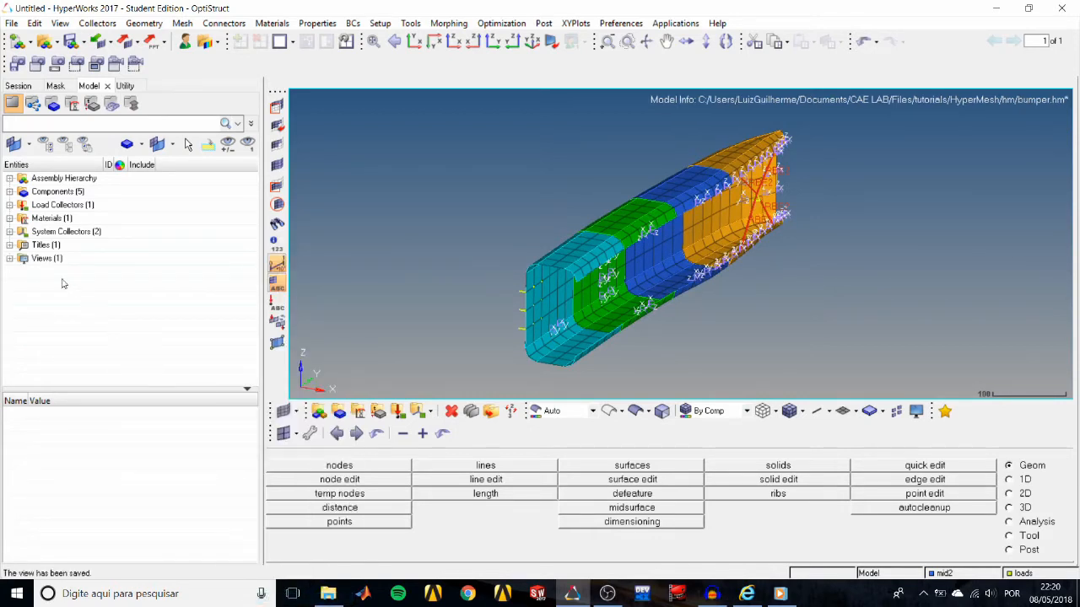
Switch the bumper to the XY top view and restore the orientation stored in the saved view View1.
click(9, 258)
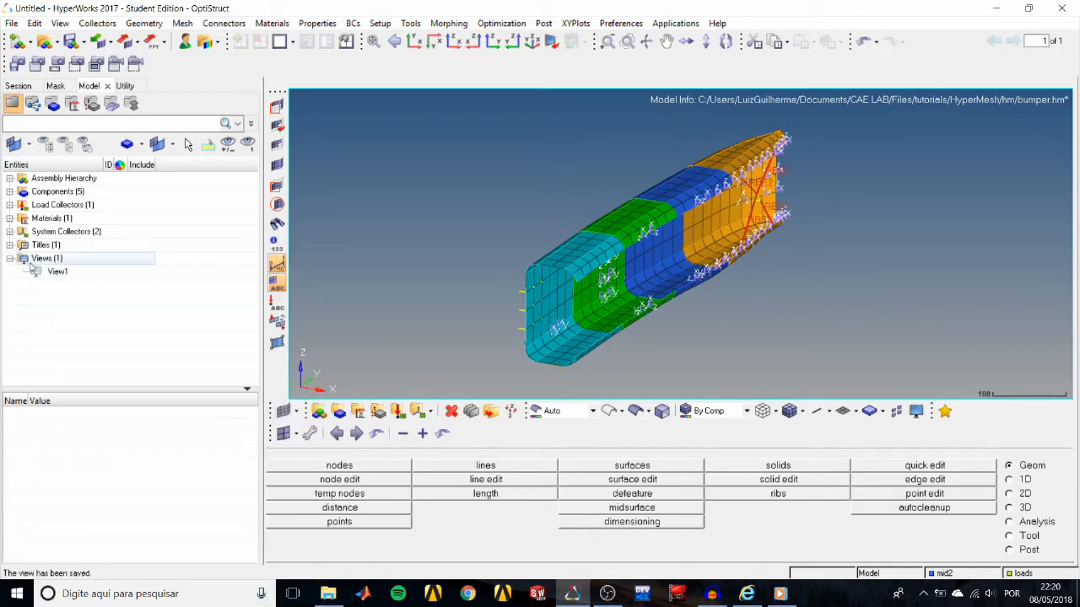
click(413, 43)
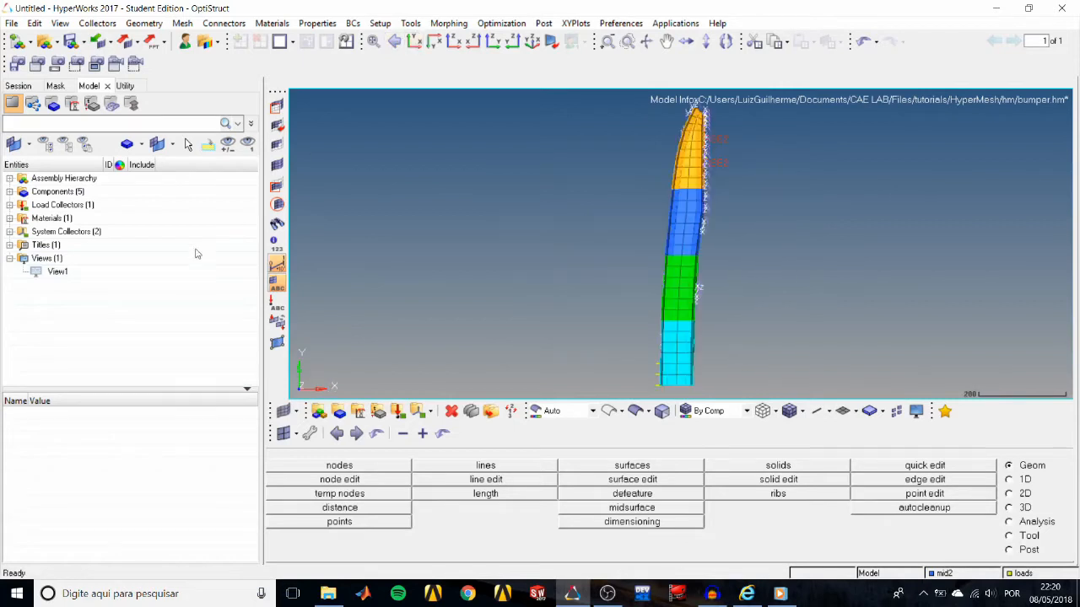
click(68, 275)
right_click(76, 273)
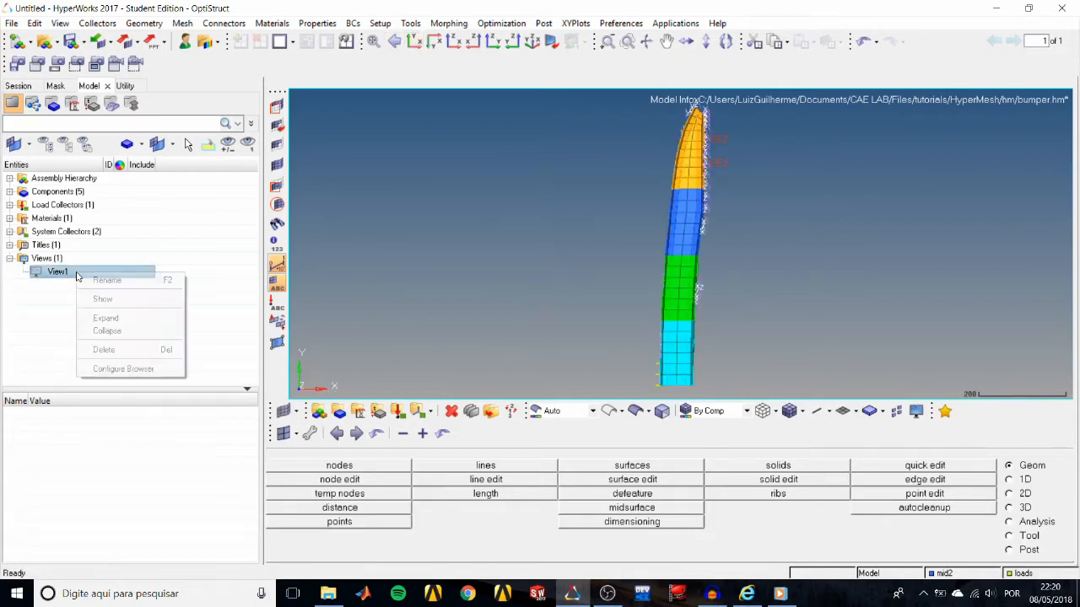
click(102, 299)
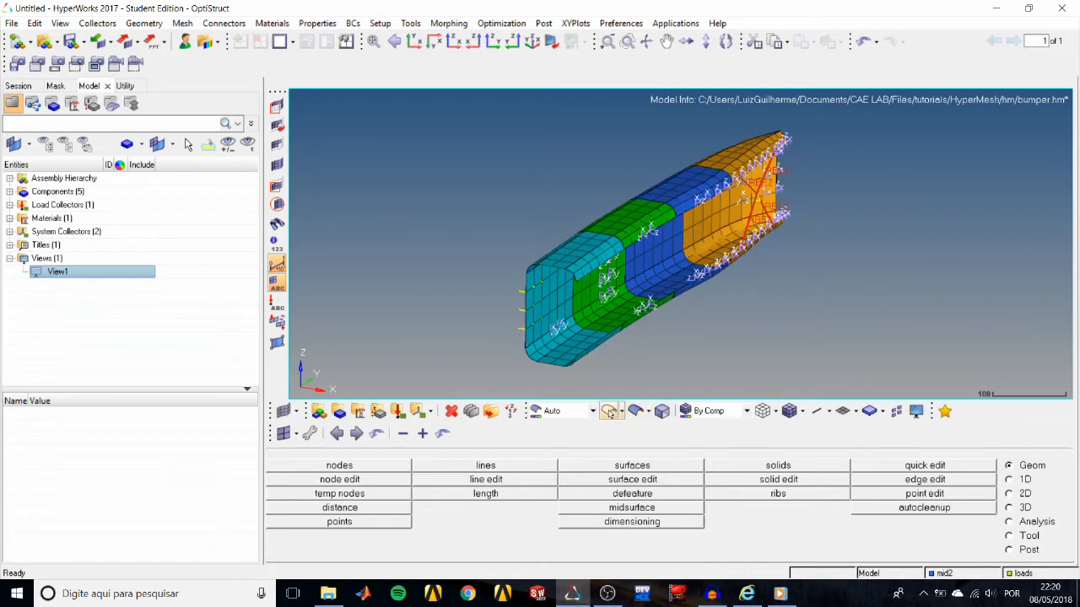
Review the geometry shading options and set the geometry display mode to Wireframe Geometry.
click(647, 412)
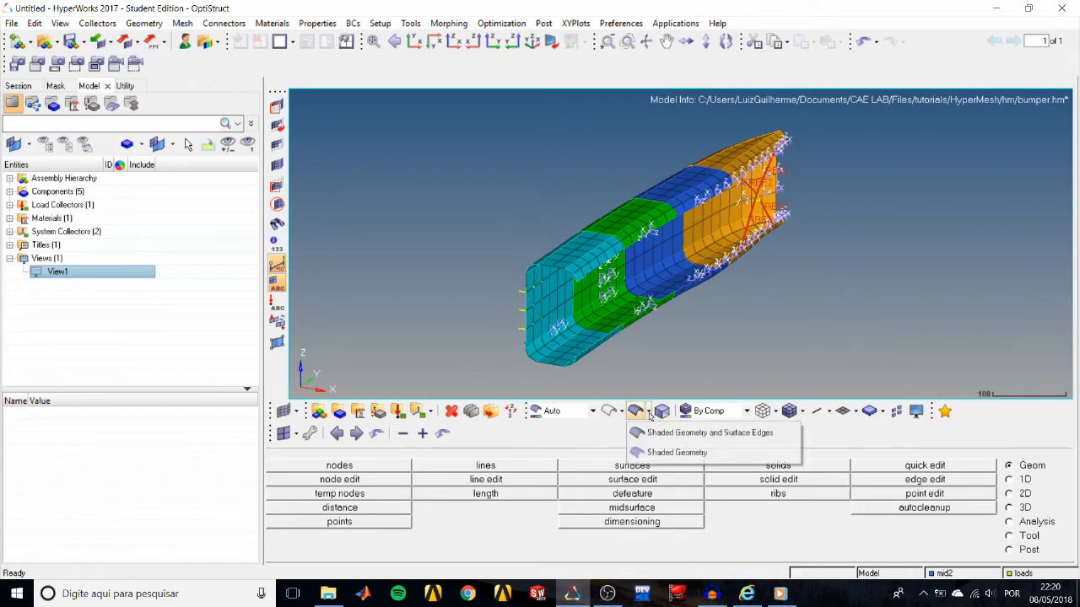
click(620, 412)
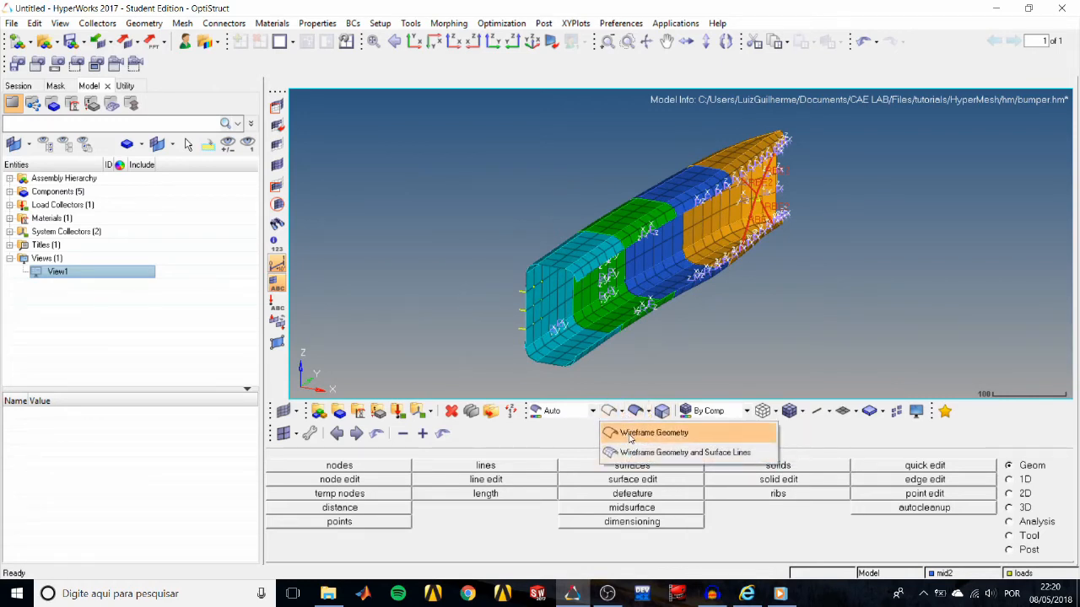
click(641, 433)
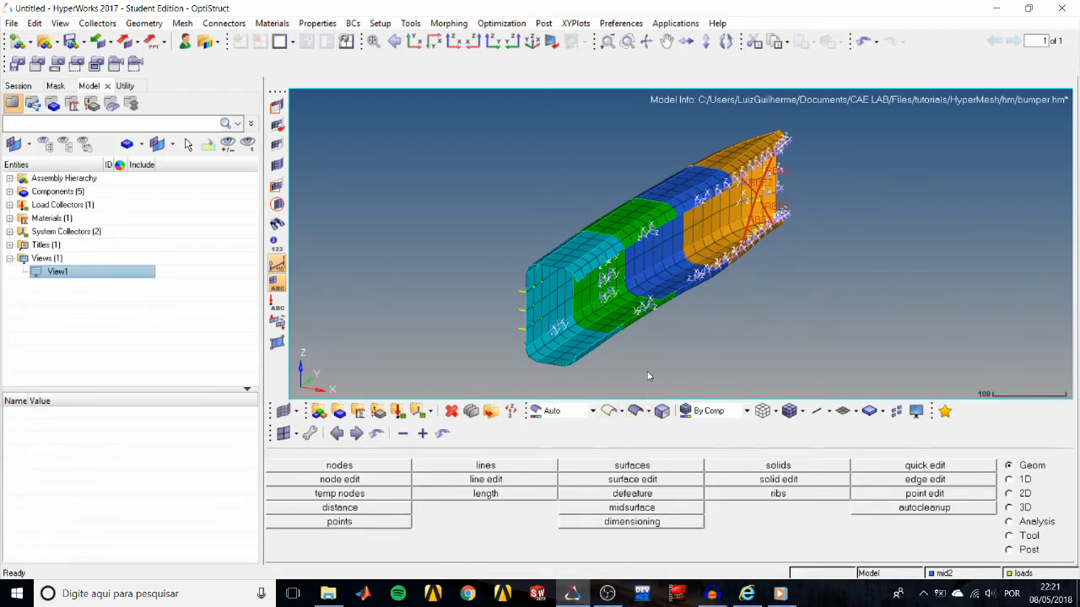
Add the FE-Style column to the model browser and expand all of its entity folders.
click(214, 273)
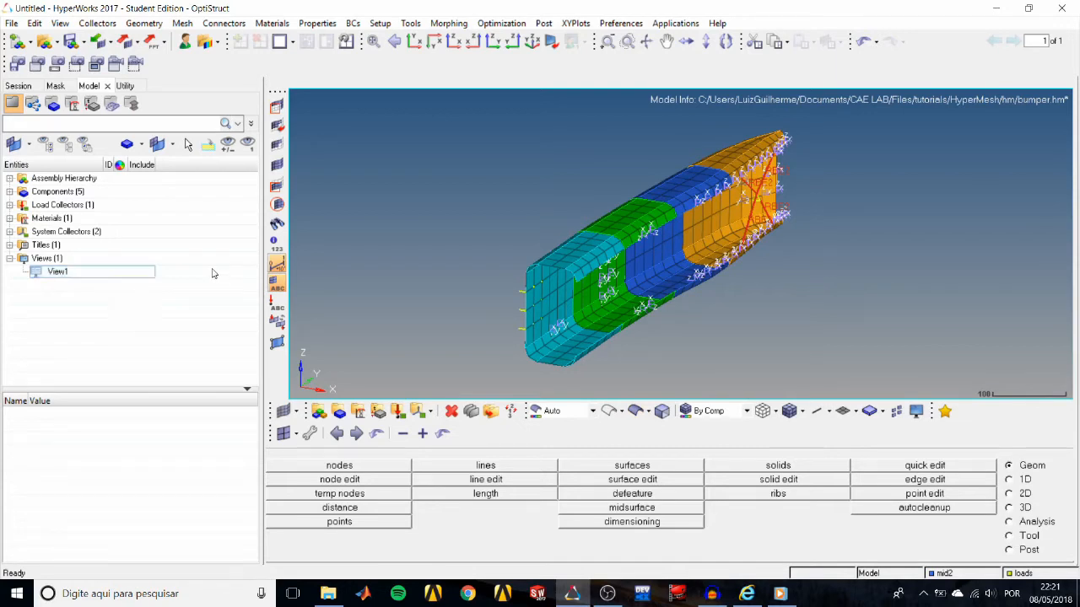
right_click(182, 171)
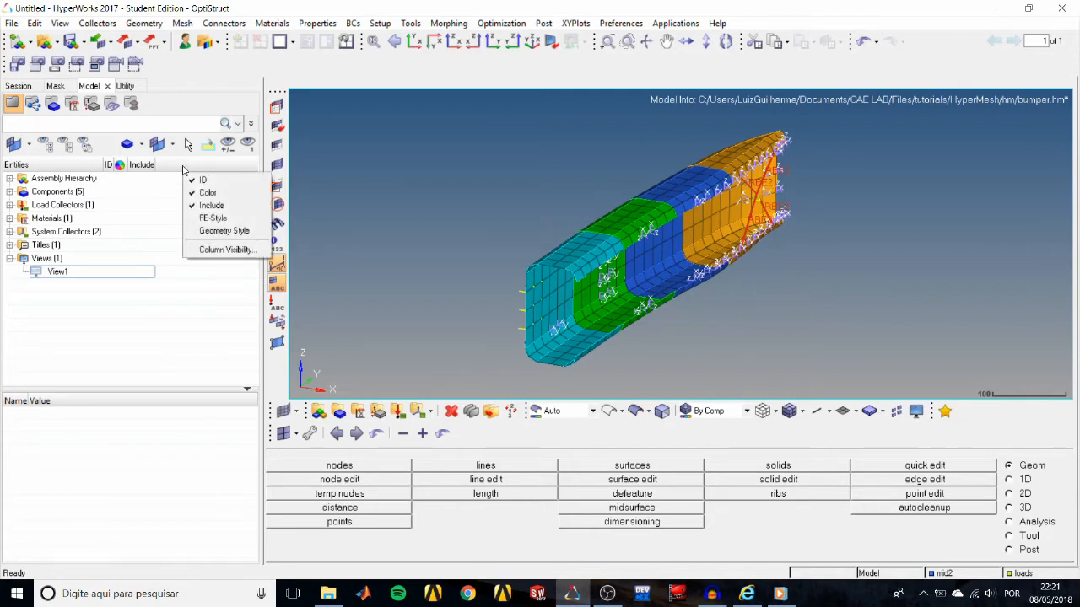
click(219, 221)
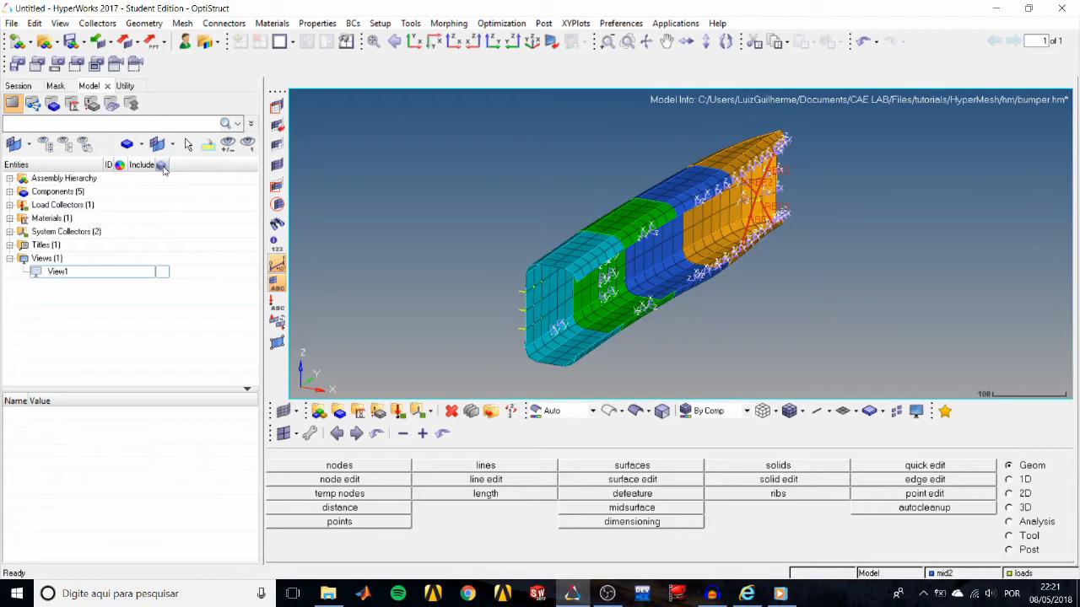
click(9, 192)
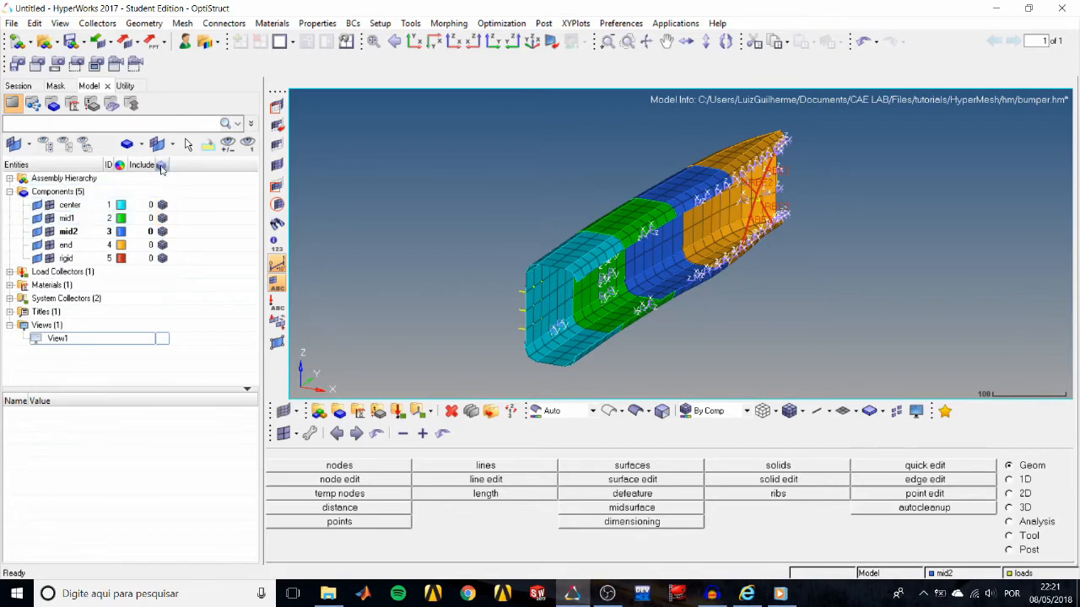
right_click(189, 210)
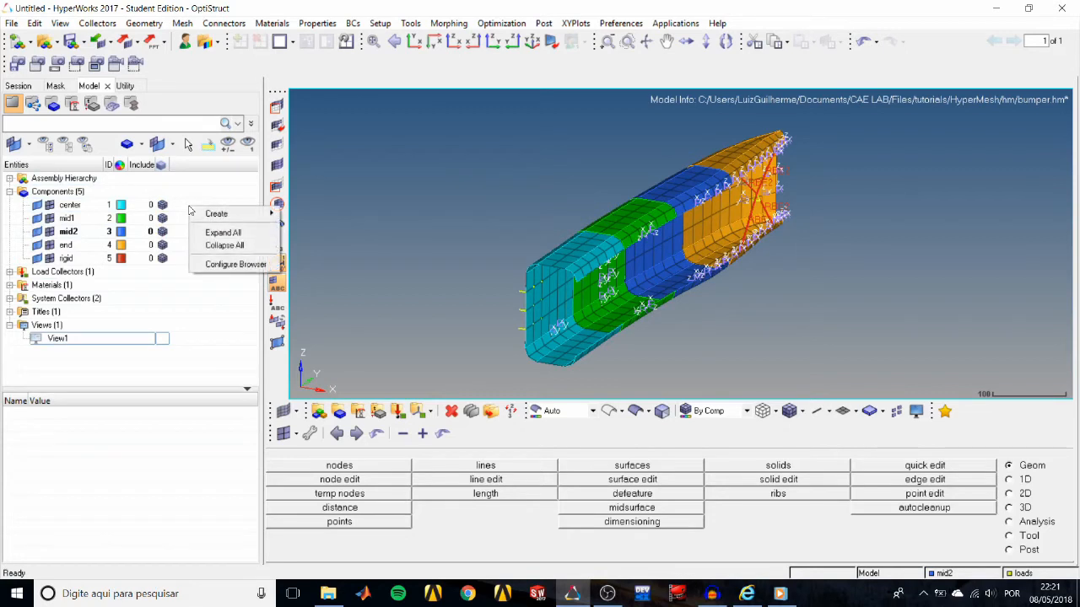
click(215, 233)
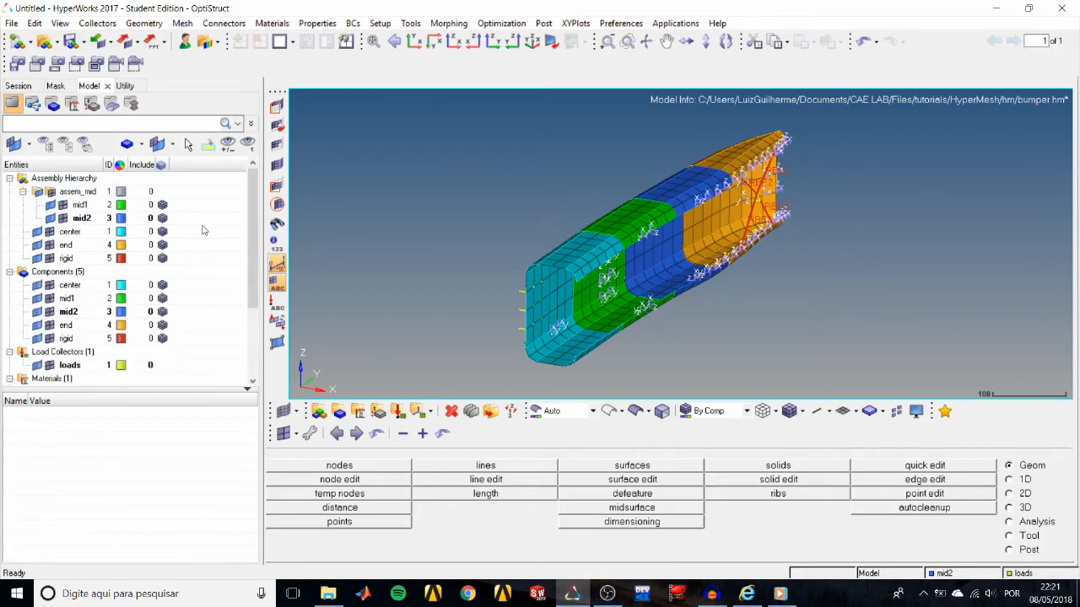
Turn the display of all entities off and on, and for the Components folder hide all components and reverse the display.
click(67, 147)
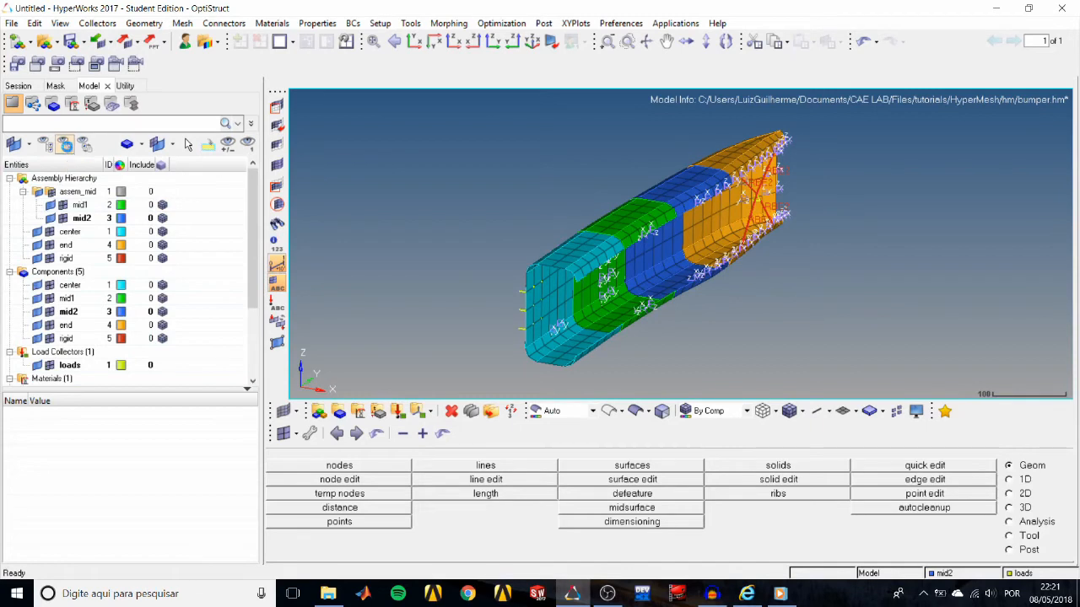
click(47, 145)
click(64, 276)
right_click(65, 277)
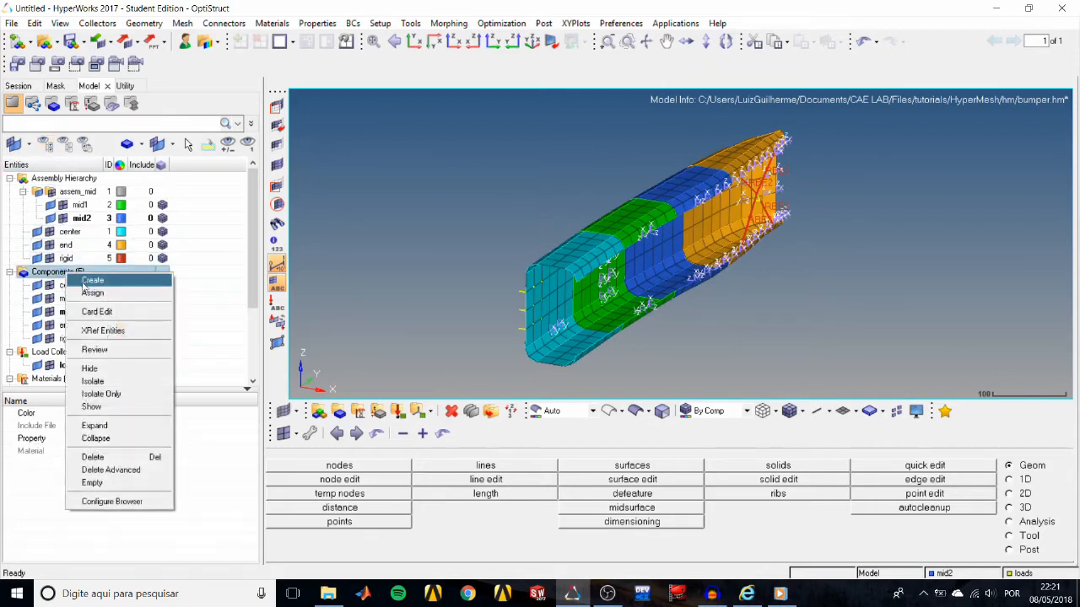
click(64, 148)
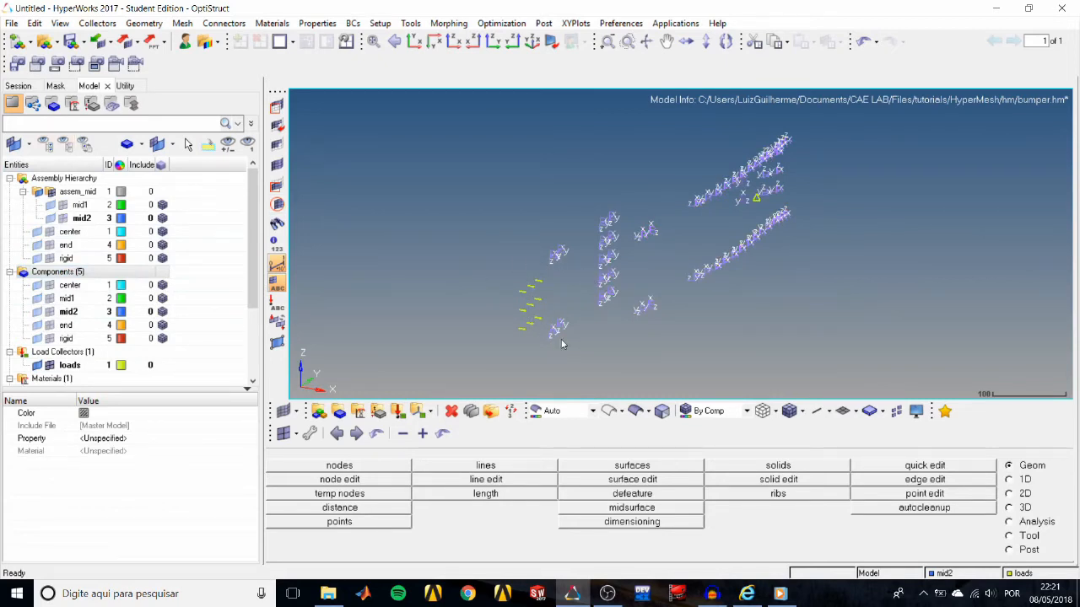
click(82, 268)
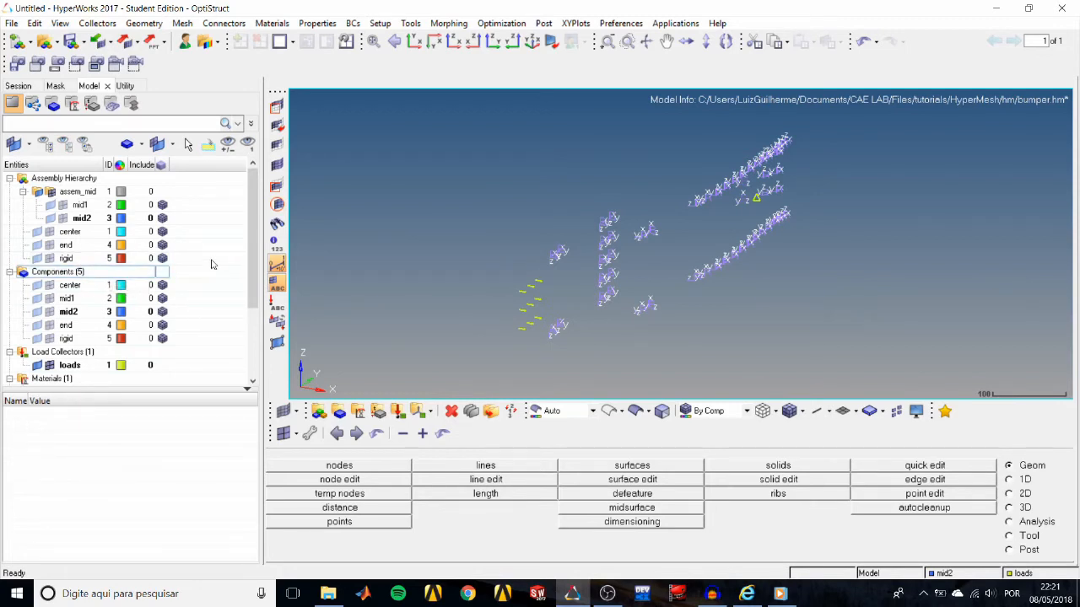
click(84, 146)
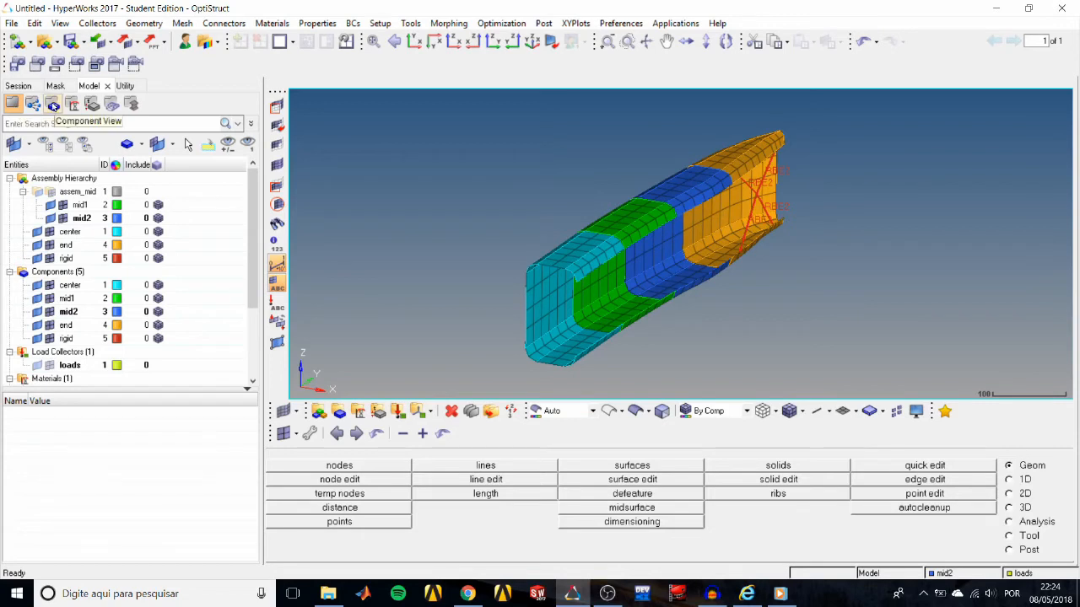
Switch the browser to Component View, limit display actions to Elements, and hide the elements of all components.
click(52, 103)
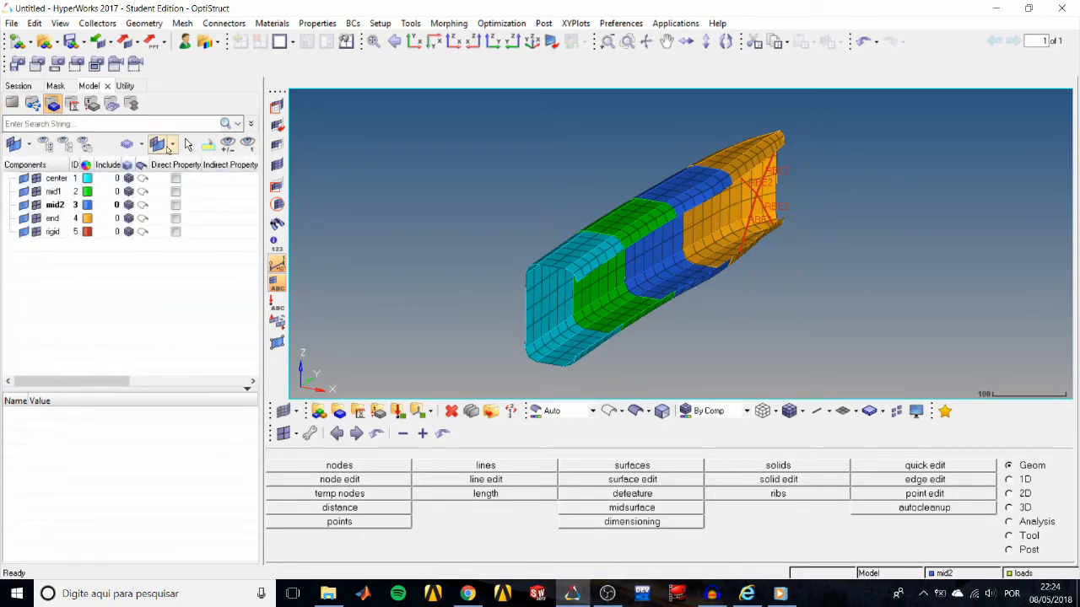
click(33, 148)
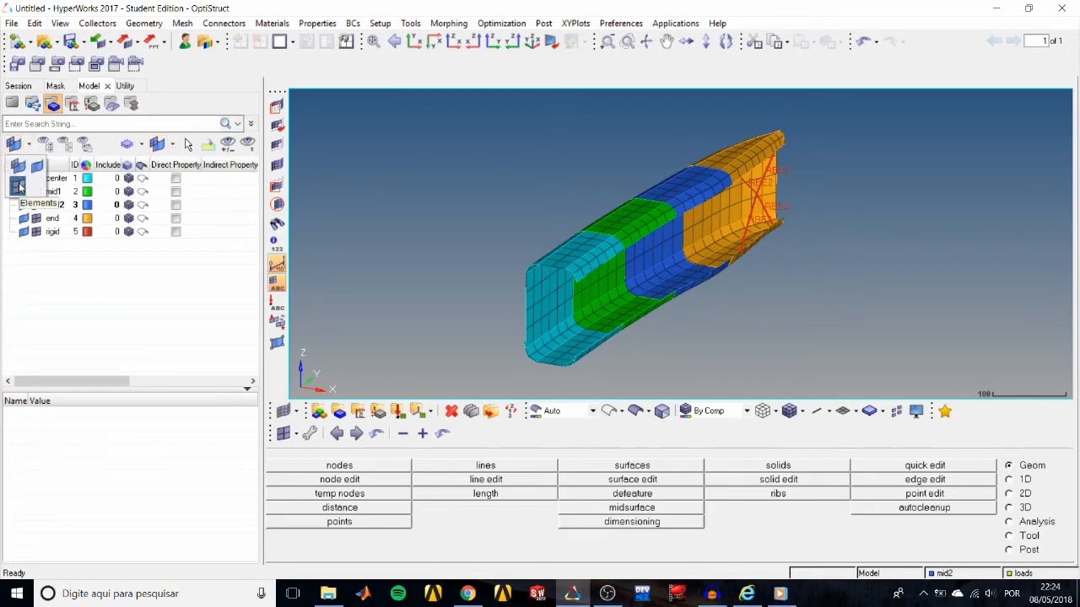
click(19, 187)
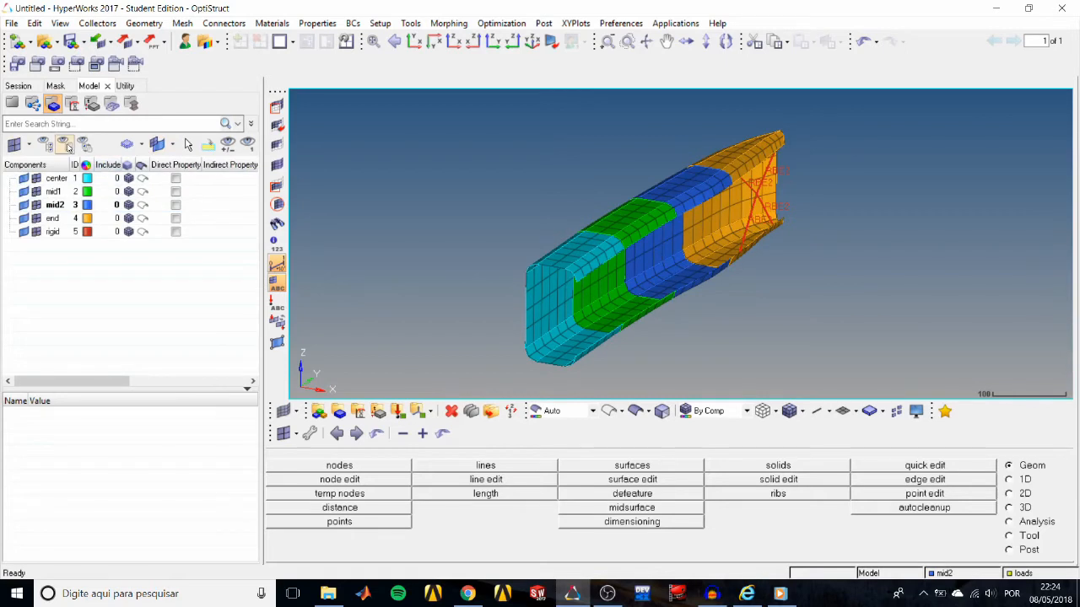
click(66, 145)
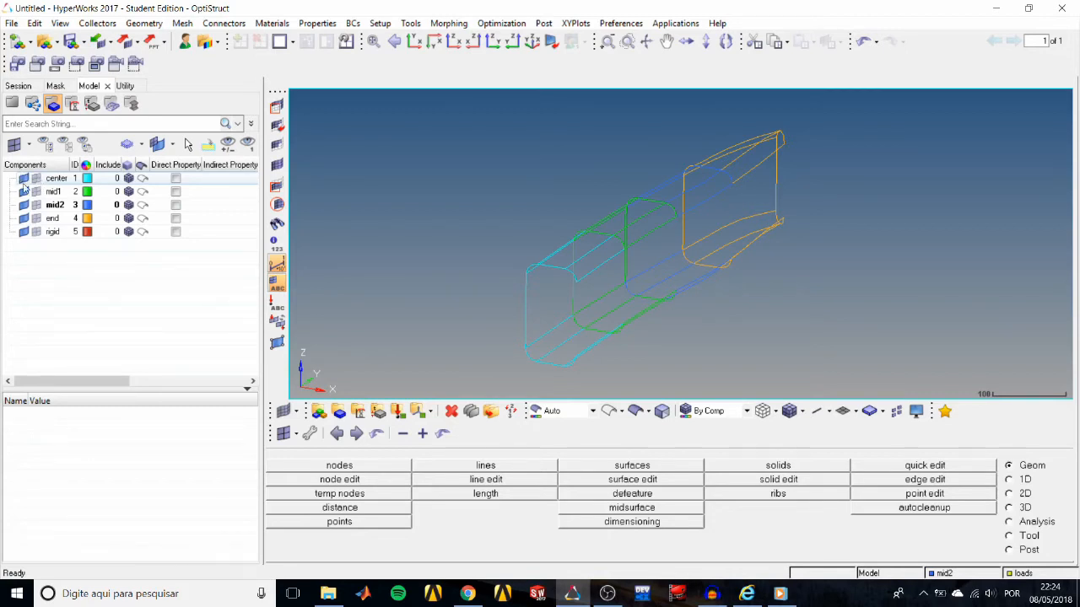
Show the elements of center, mid1, mid2, end and rigid one component at a time, toggling center's elements along the way.
click(36, 179)
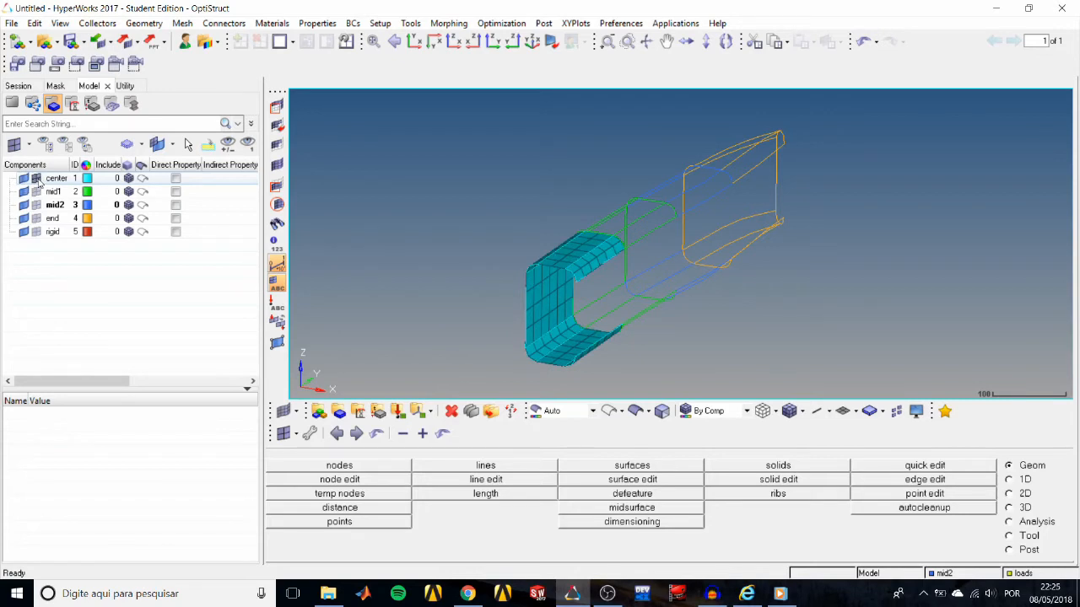
click(36, 179)
click(36, 179)
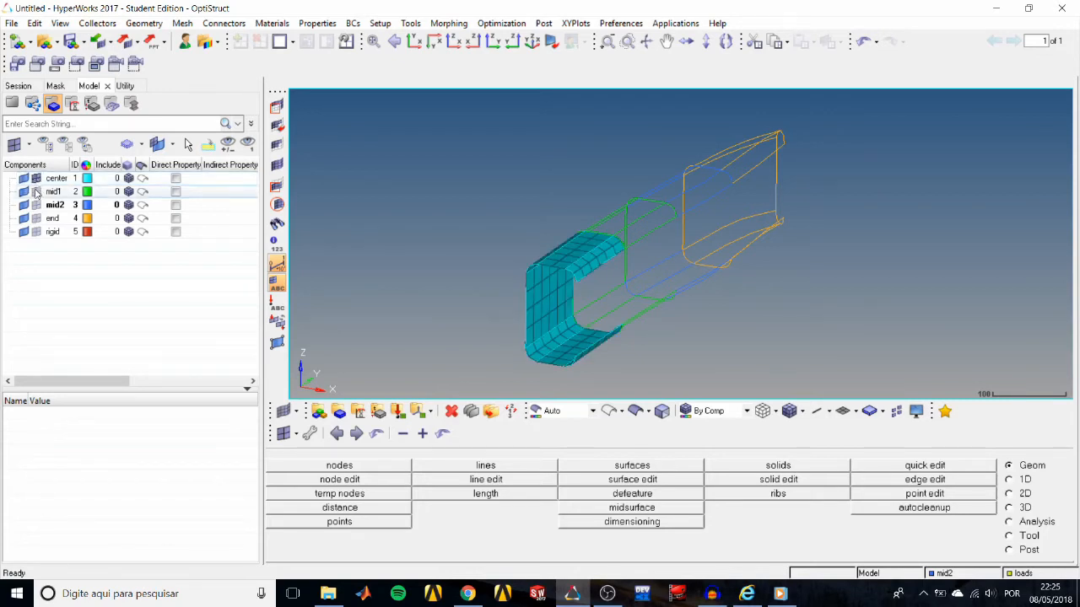
click(37, 193)
click(36, 205)
click(36, 218)
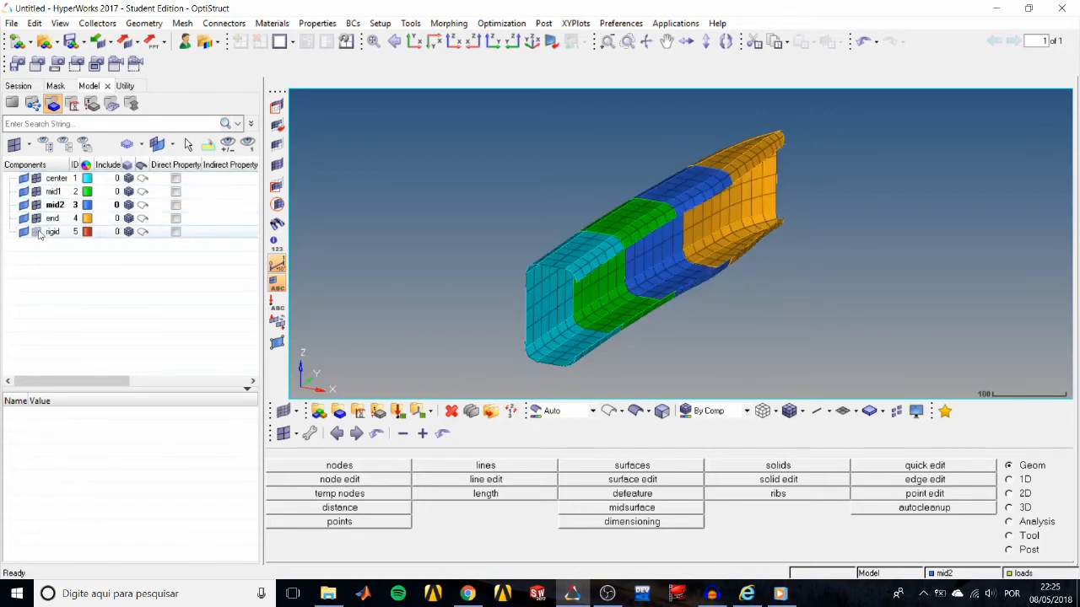
click(36, 232)
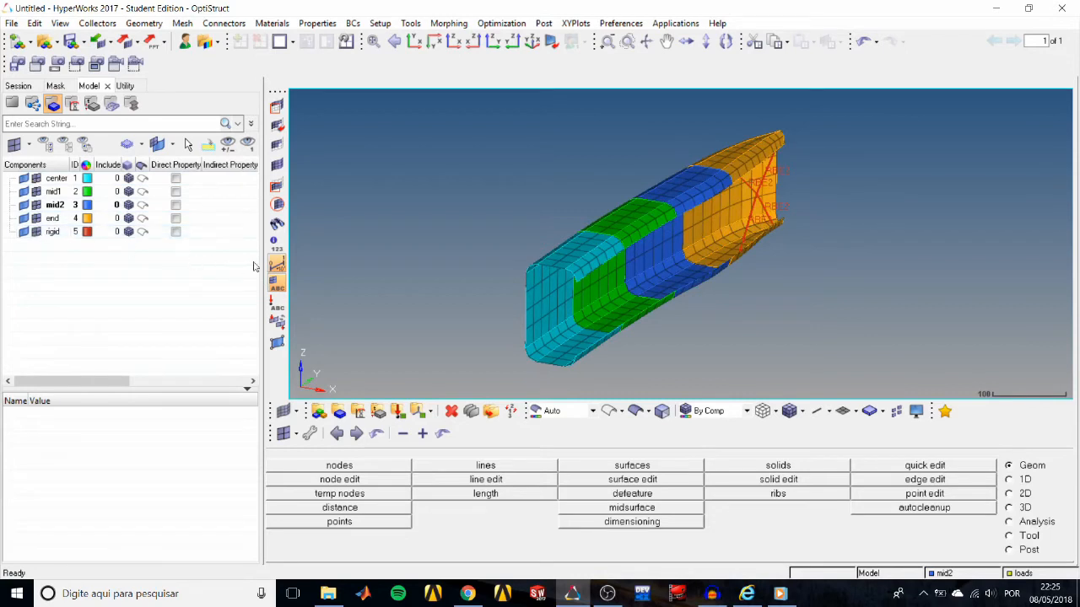
Mask the elements of the mid1 component, selecting them by collector.
click(277, 106)
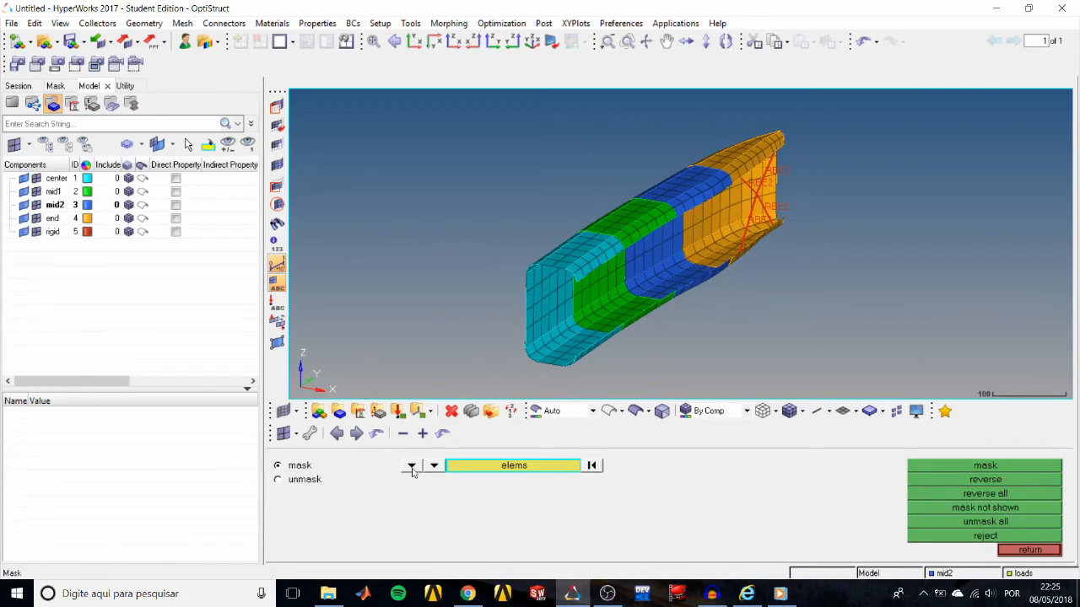
click(518, 470)
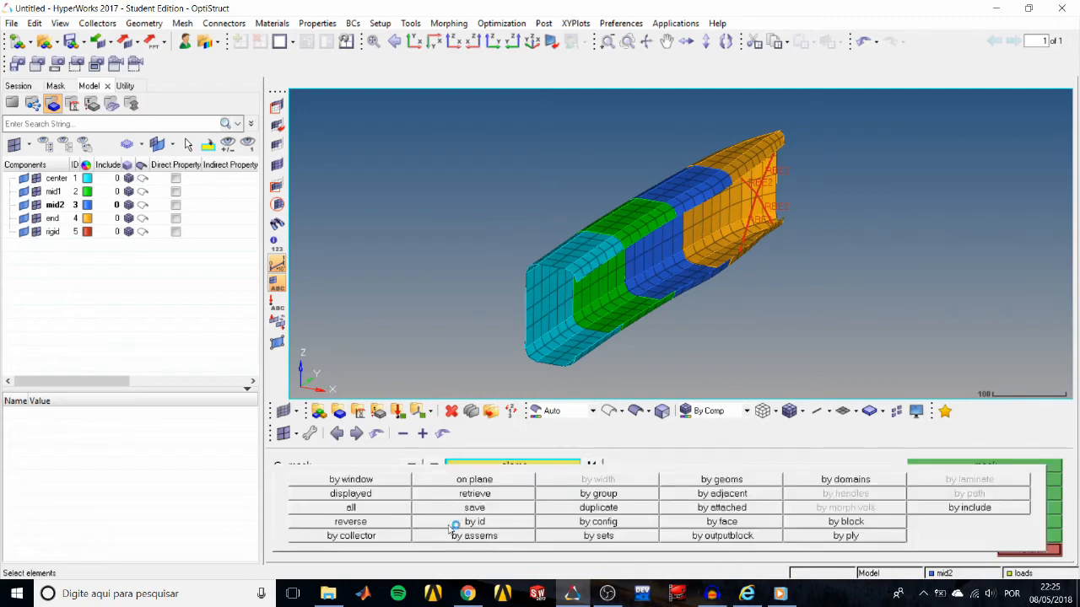
click(405, 538)
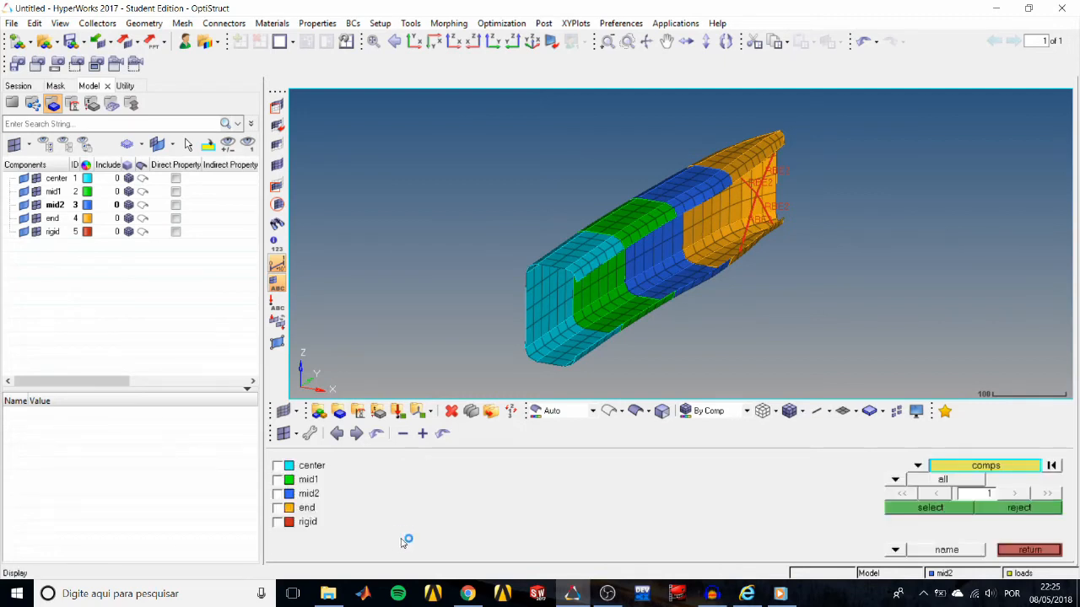
click(336, 484)
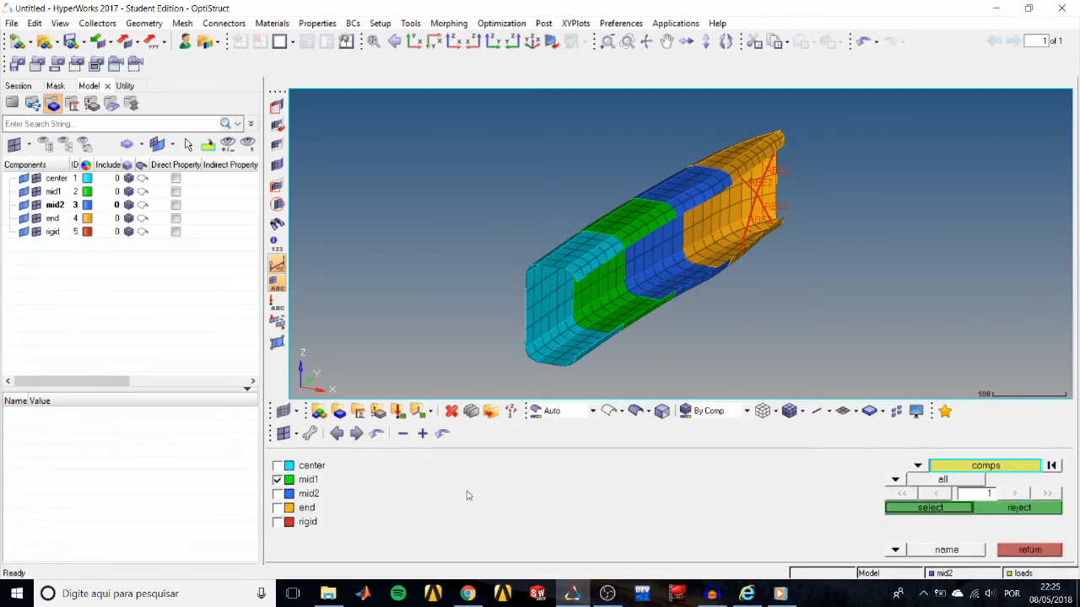
click(910, 511)
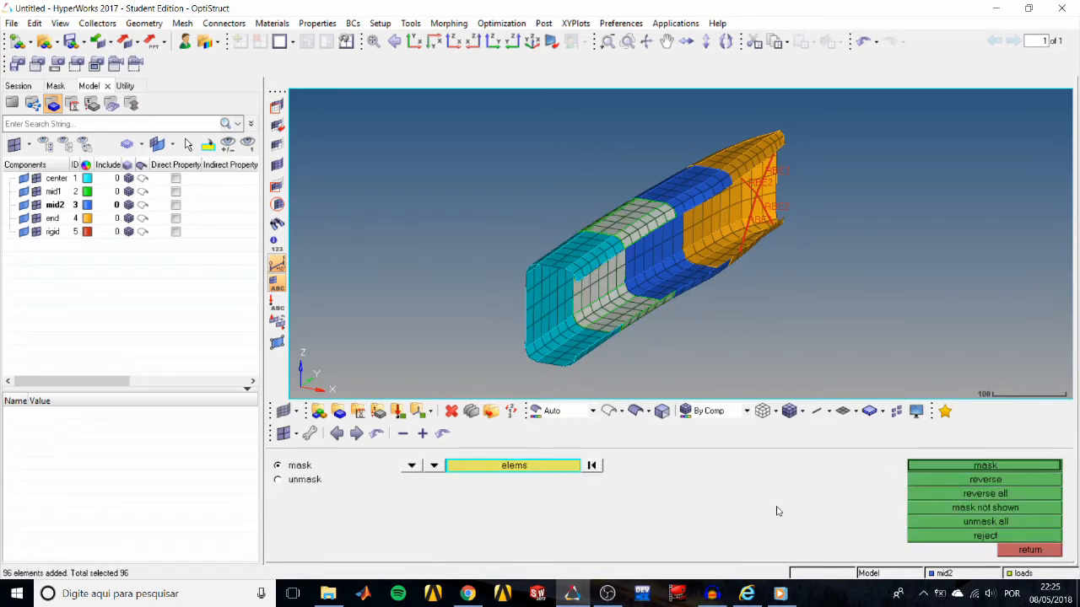
click(928, 470)
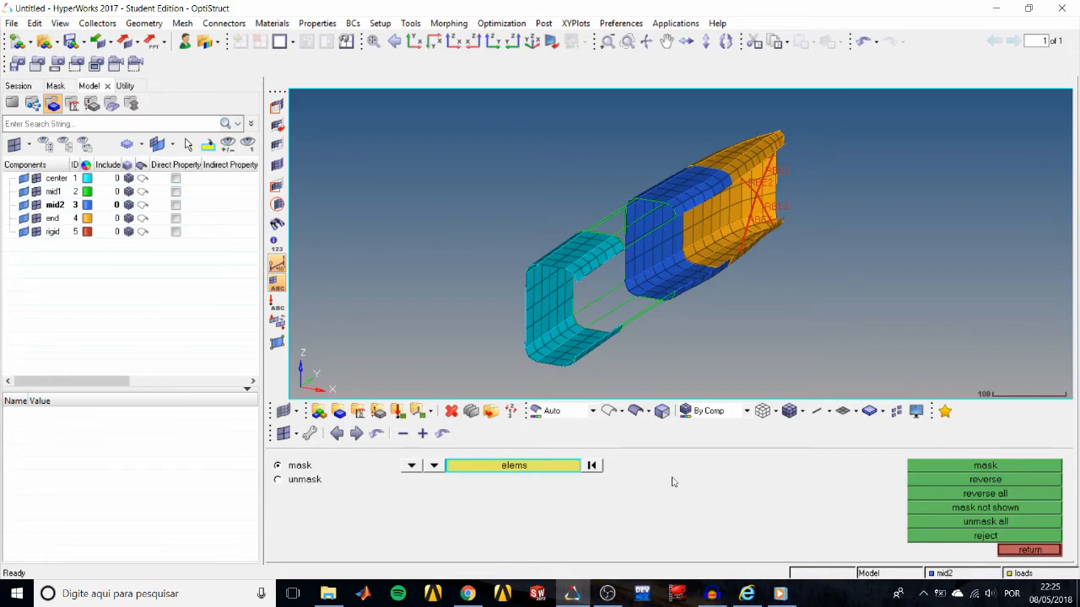
Redisplay the masked mid1 elements and unmask all elements of the model.
click(36, 193)
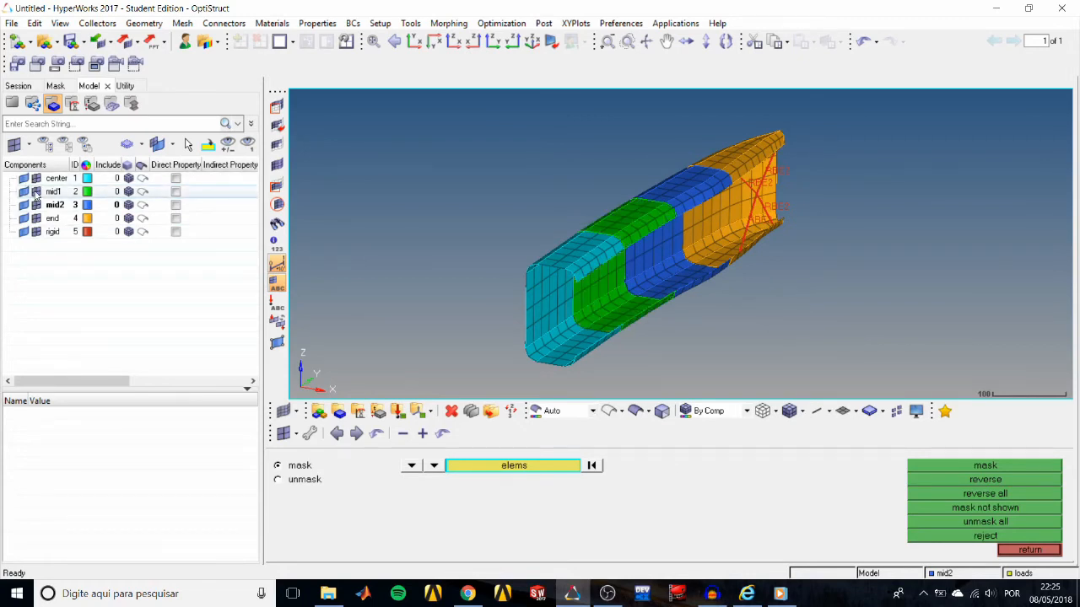
click(958, 468)
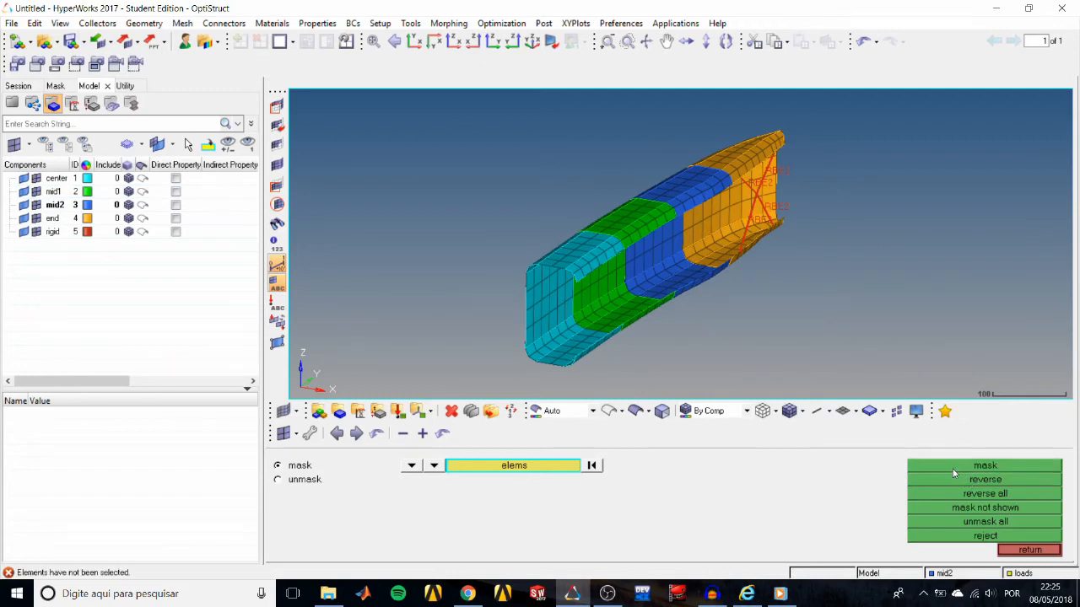
click(974, 518)
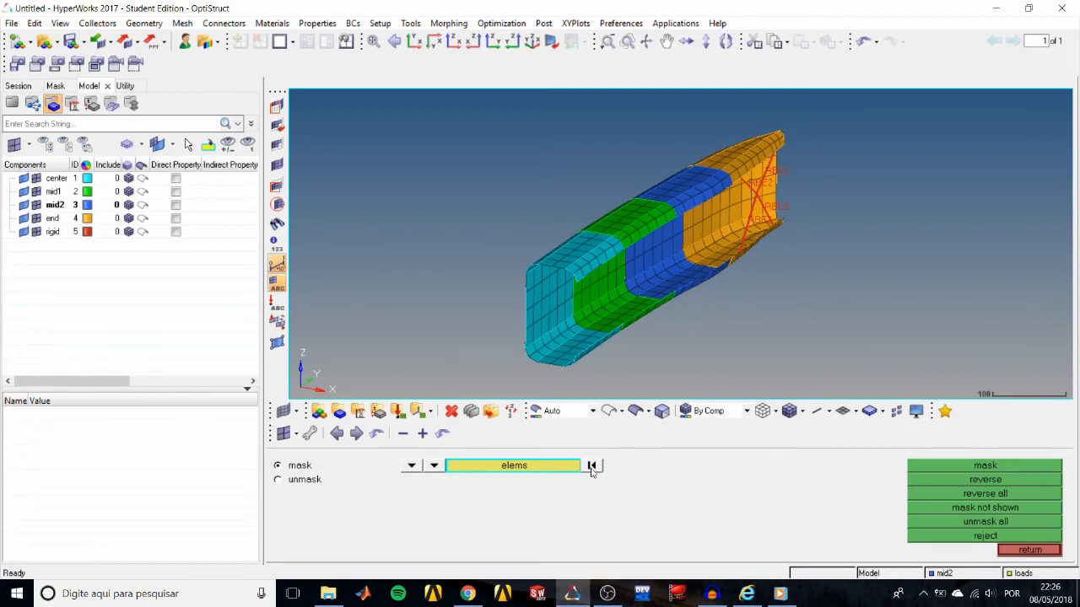
Hide the rigid component's elements and redisplay them with the Find tool, selecting the elements by collector.
click(1028, 550)
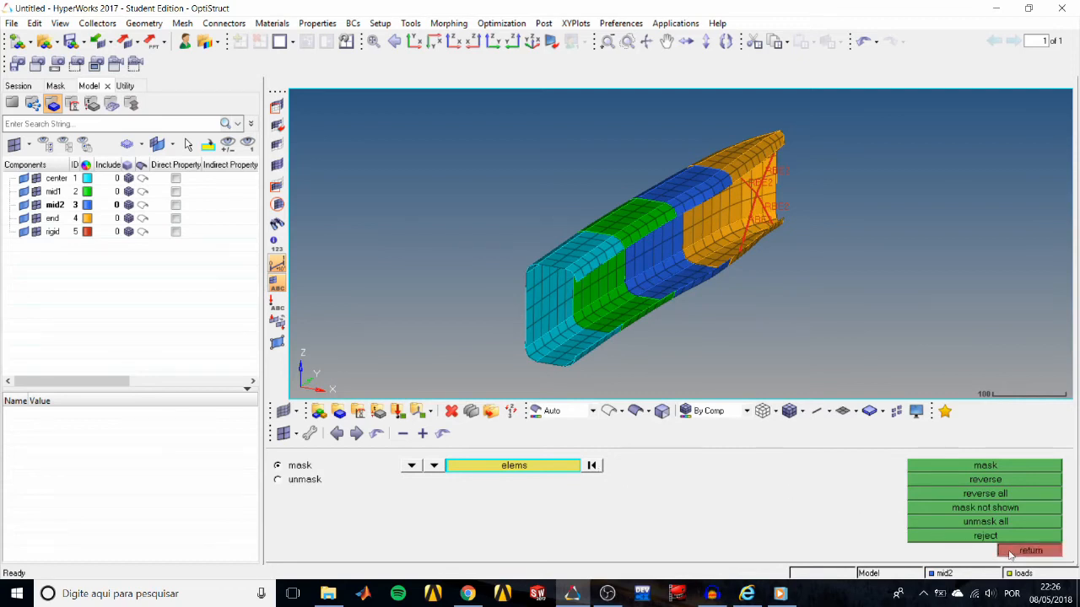
click(37, 232)
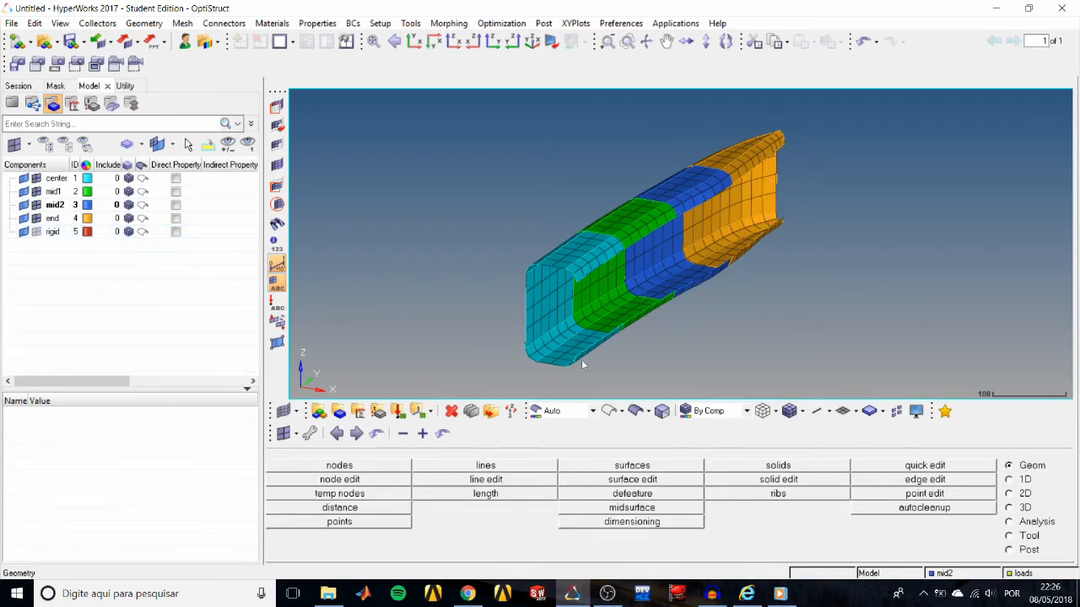
click(1008, 535)
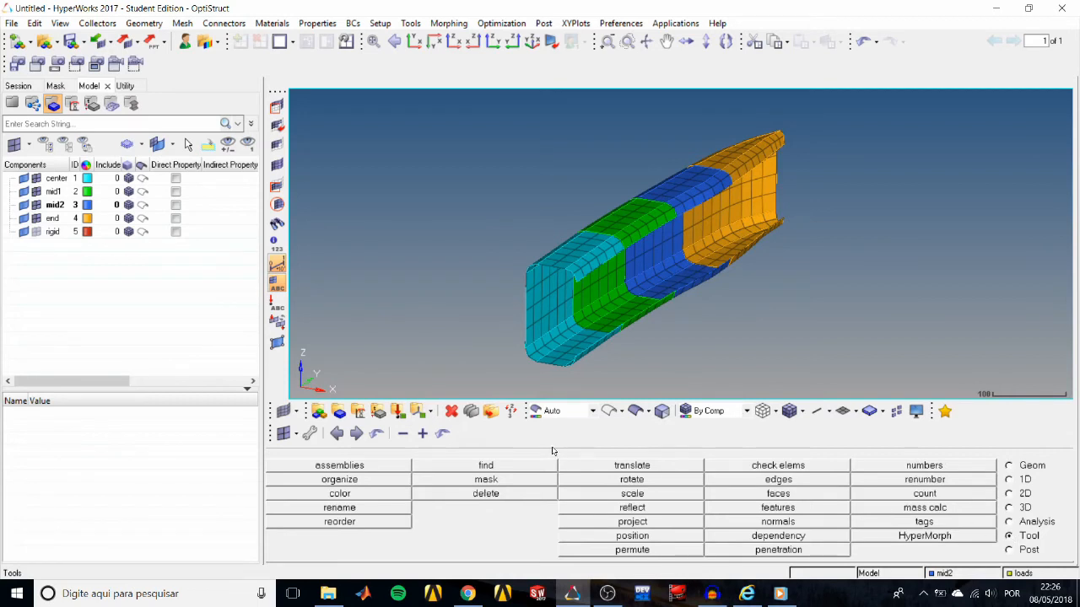
click(516, 467)
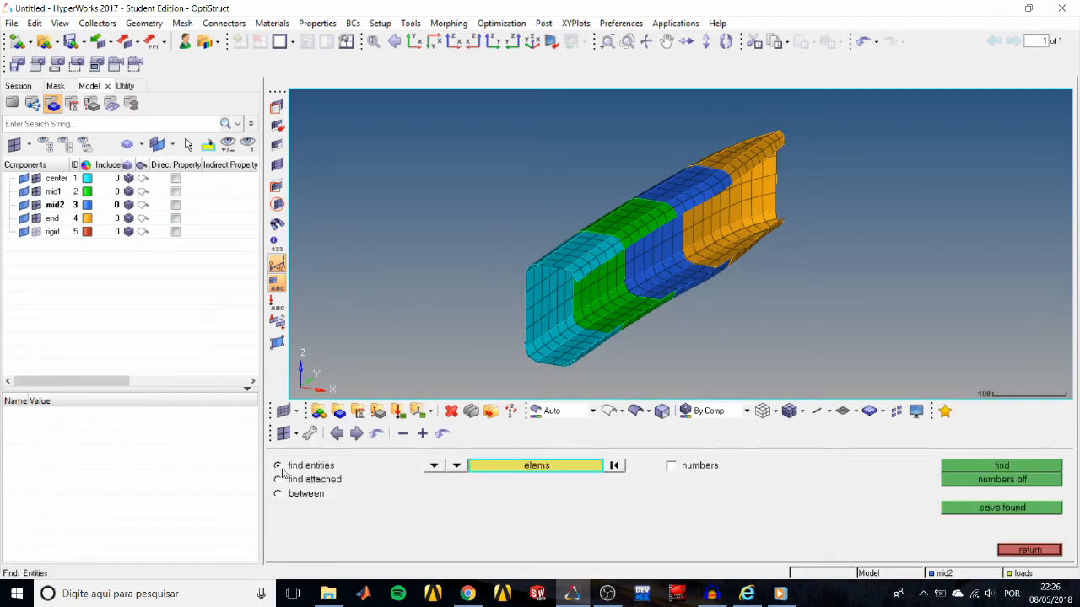
click(527, 472)
click(358, 537)
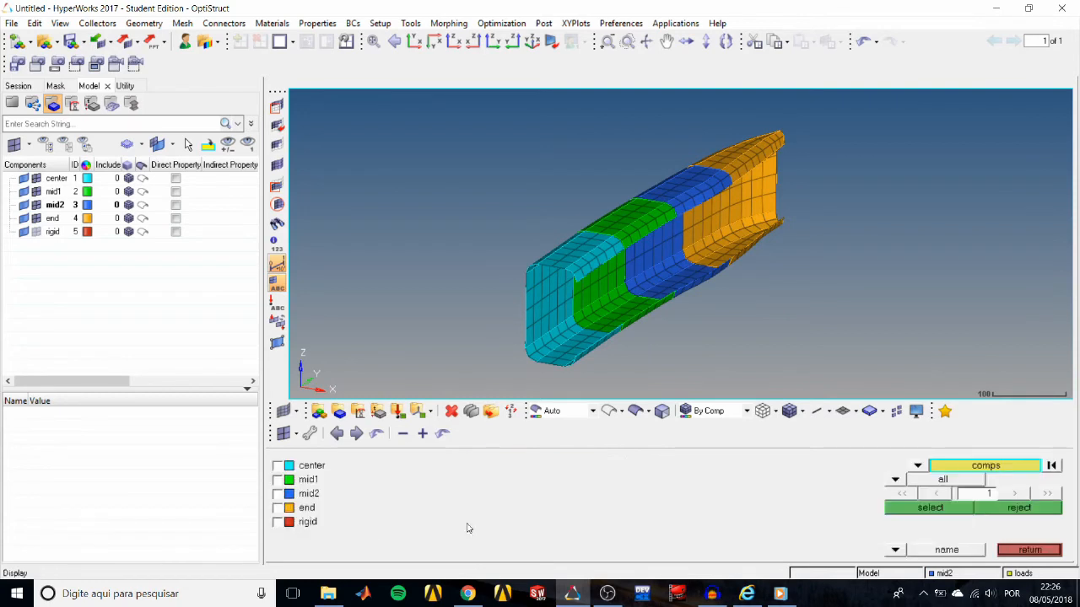
click(301, 523)
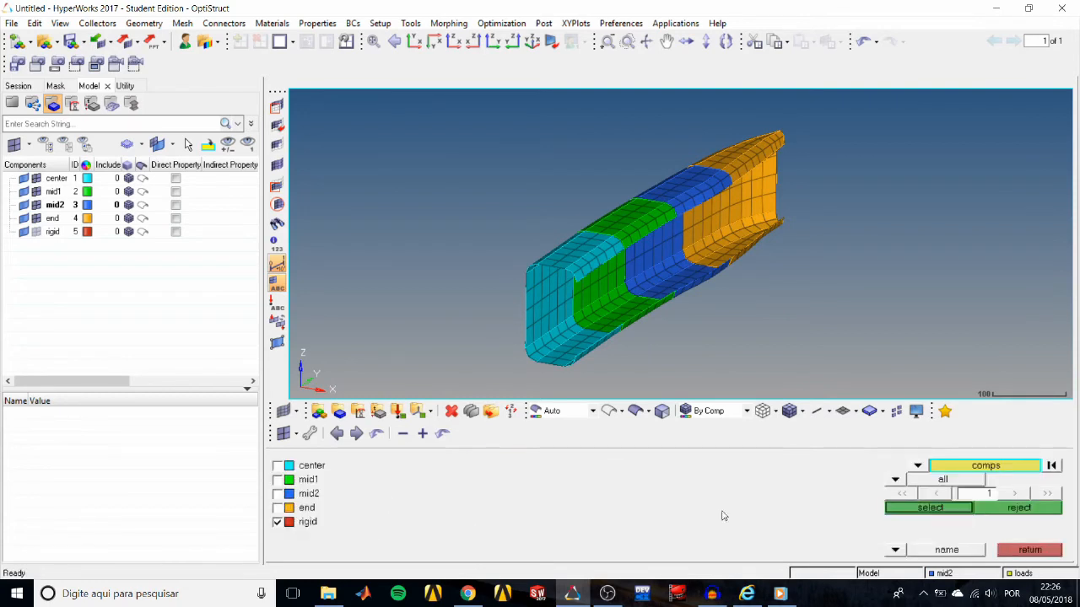
click(922, 509)
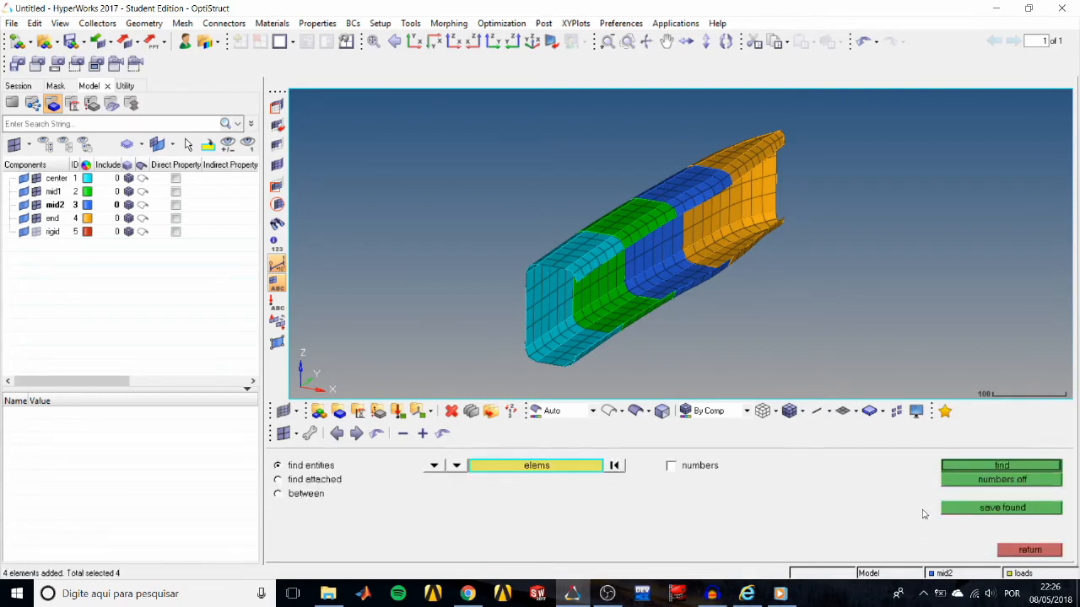
click(983, 465)
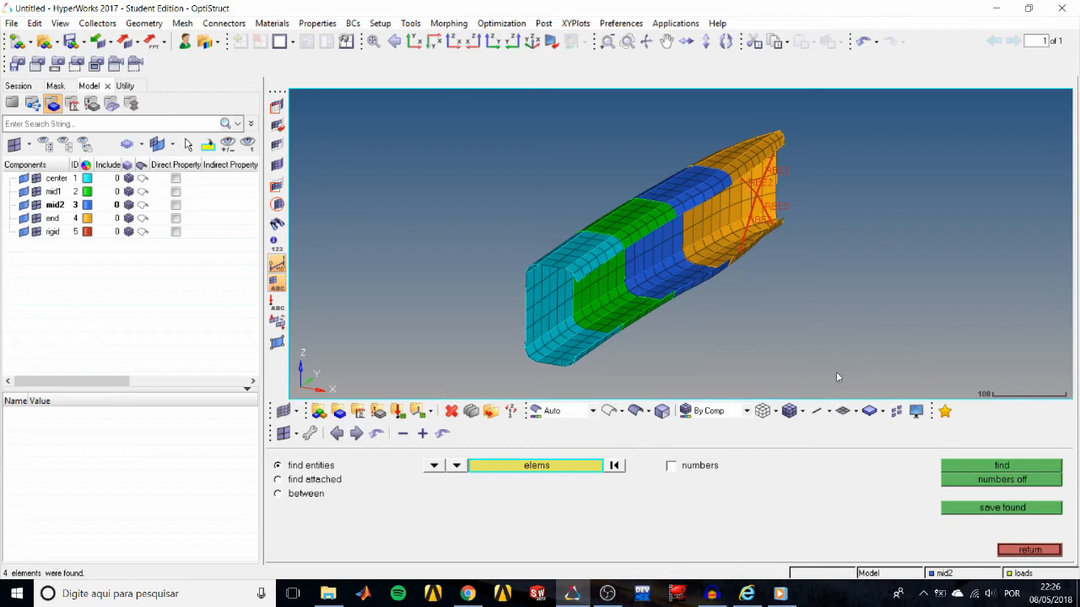
click(1015, 552)
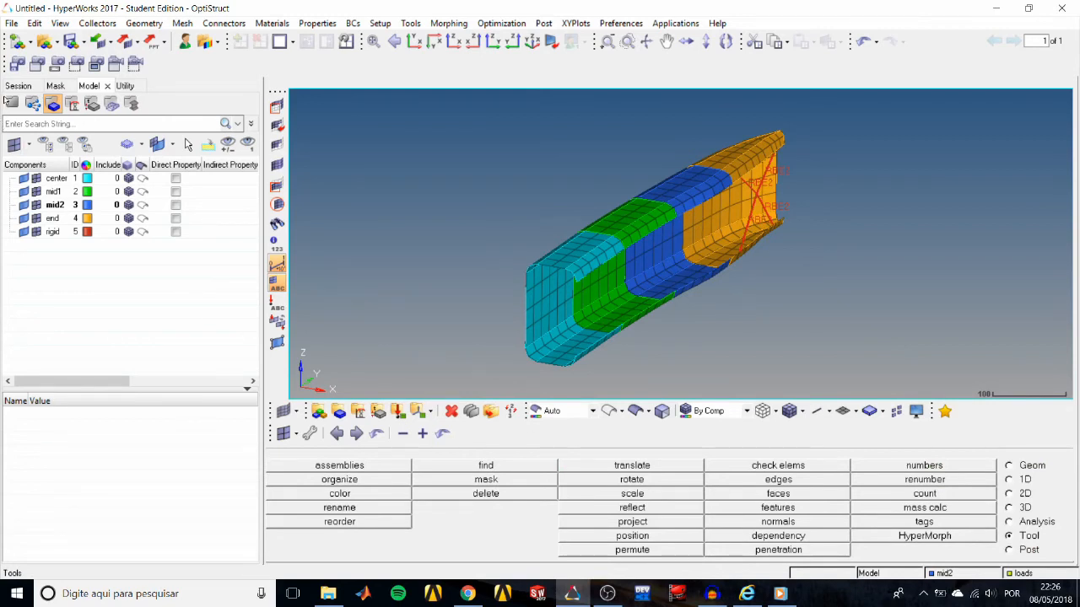
Switch the browser to Model View, hide all entities and display all of them again.
click(10, 102)
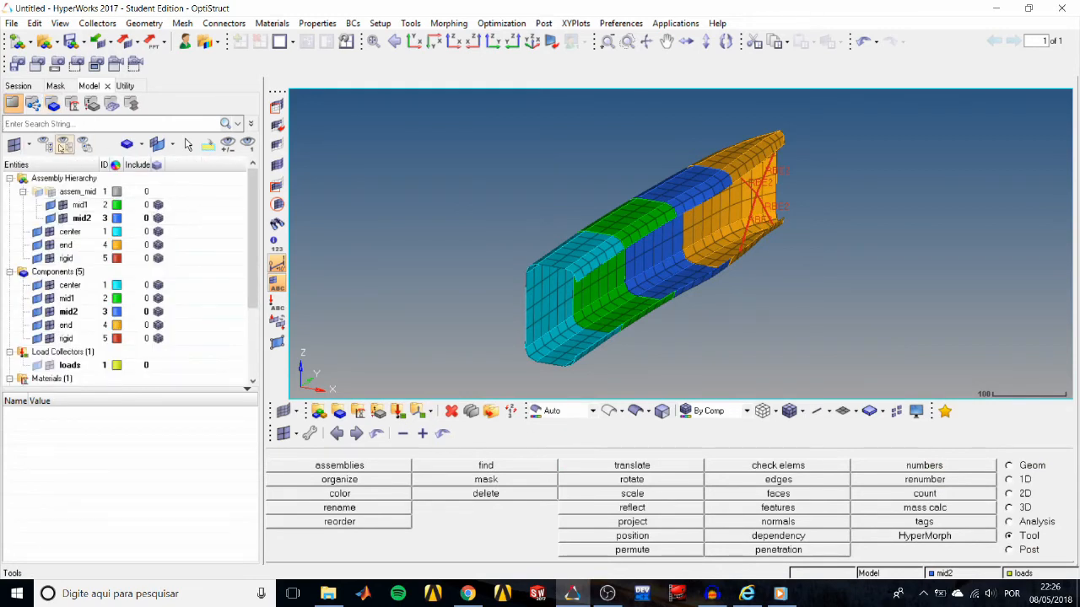
click(63, 145)
click(46, 145)
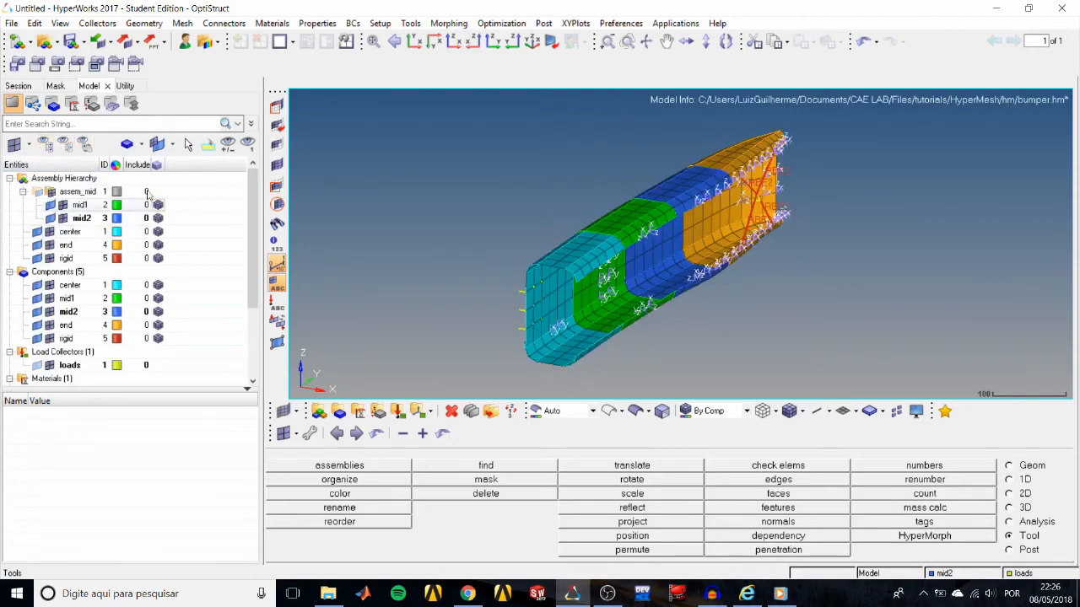
In the Mask browser, isolate the Components entities and hide all Elements so only the geometry is displayed.
click(54, 86)
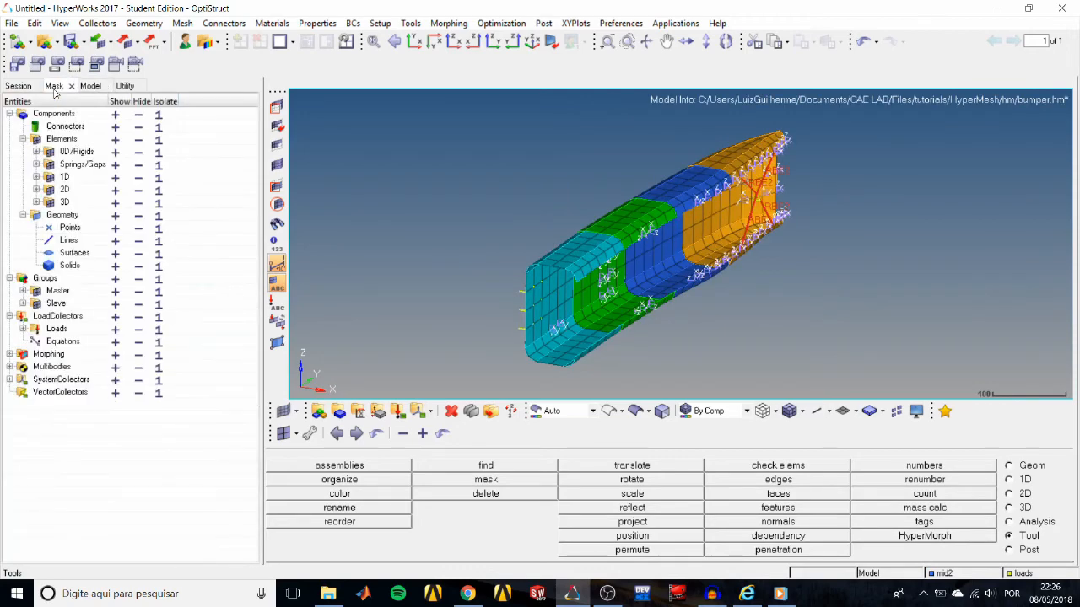
click(157, 116)
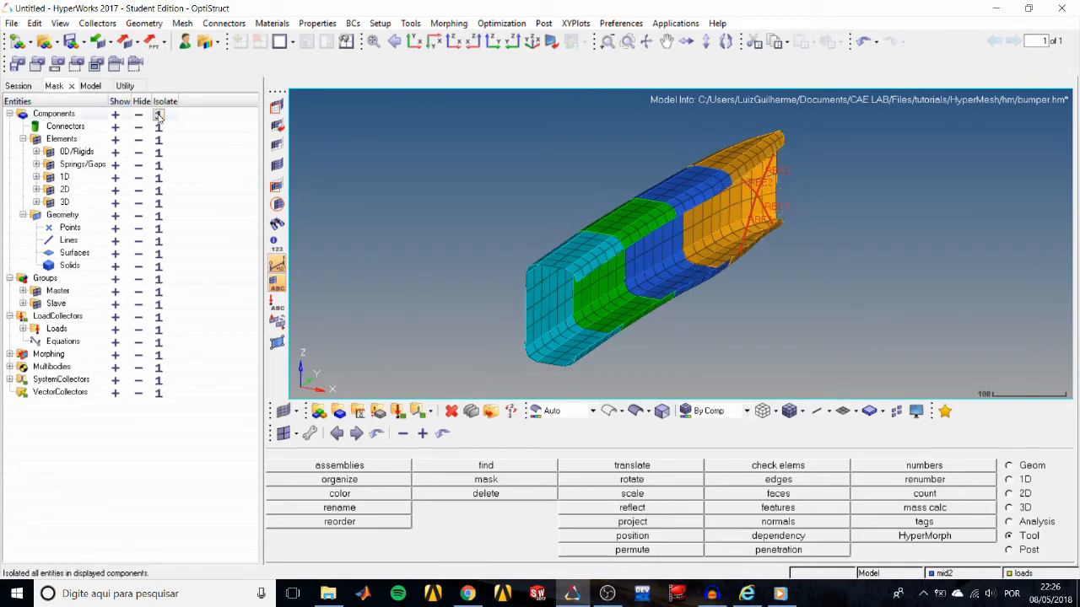
ctrl+drag(478, 242, 426, 232)
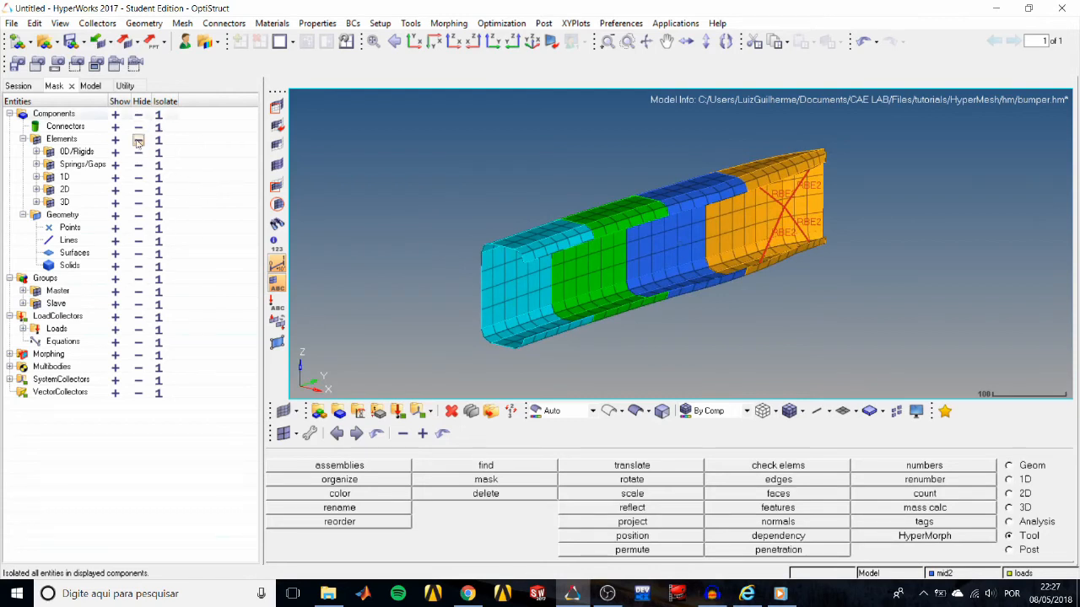
click(139, 140)
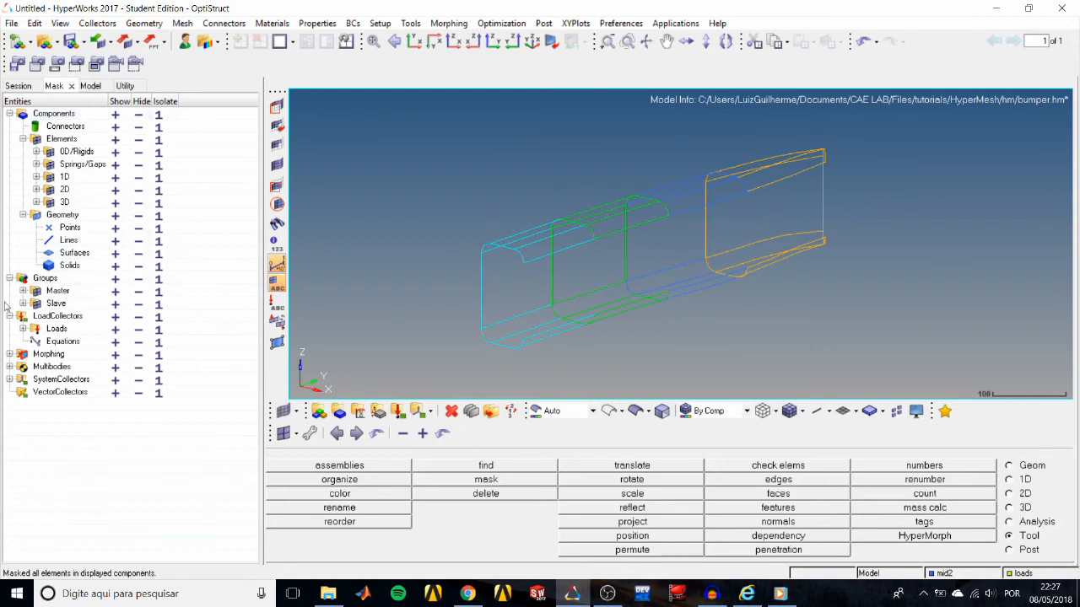
Show the Constraints under Loads and isolate the 0D/Rigids elements in the Mask browser.
click(24, 329)
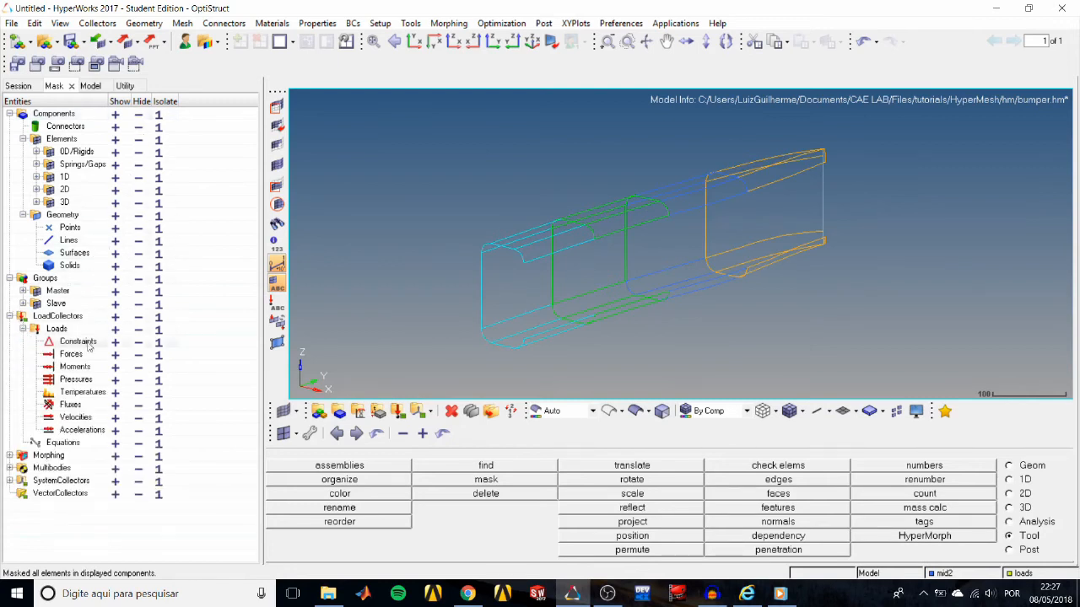
click(116, 342)
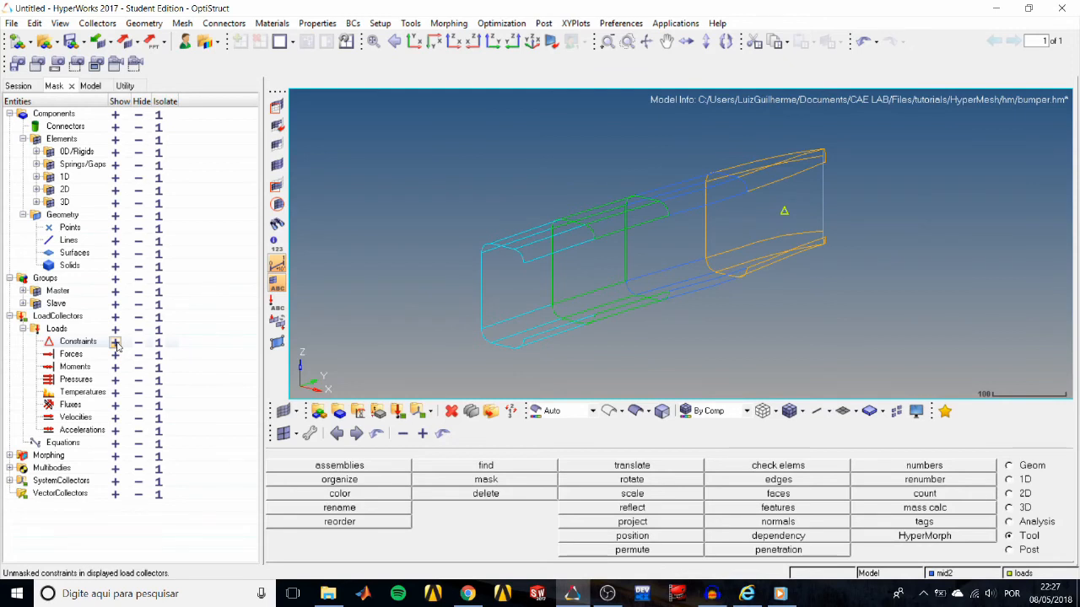
click(158, 153)
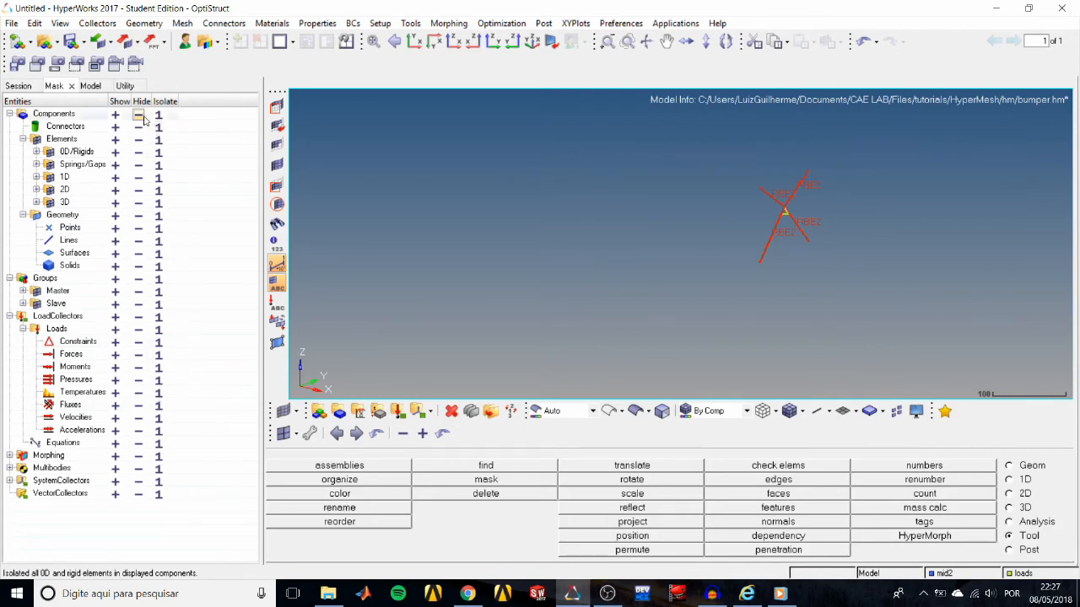
Isolate the whole Components group again to bring back all component entities without the load collectors.
click(73, 115)
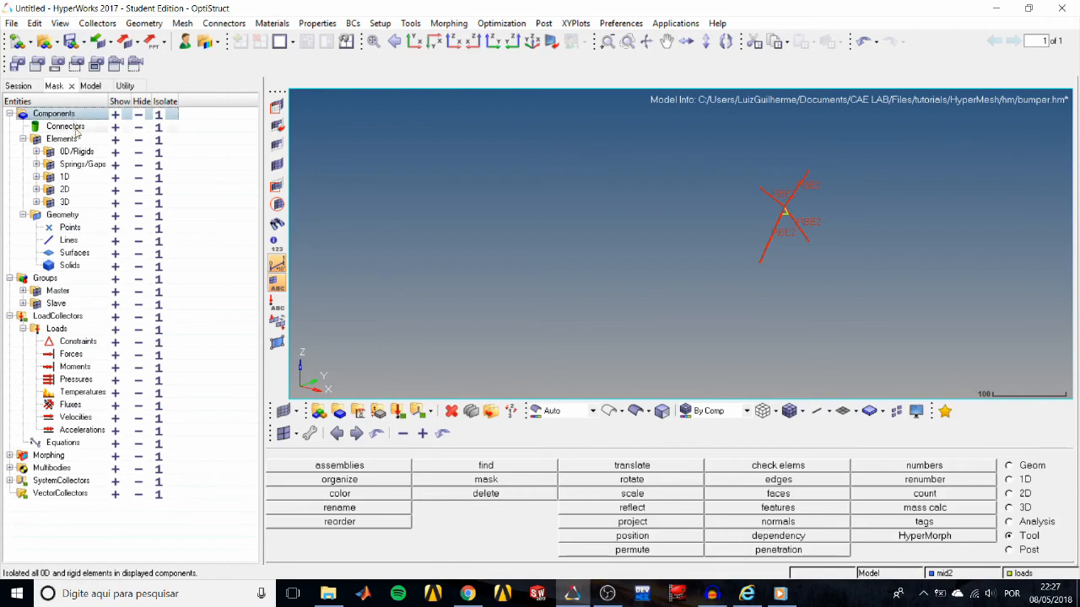
click(59, 316)
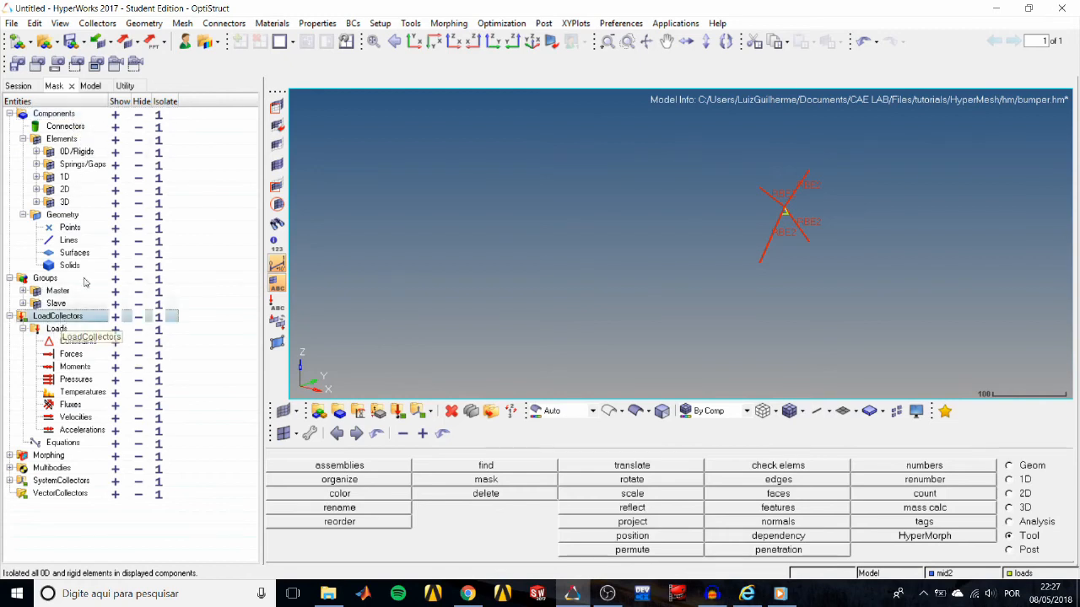
click(158, 115)
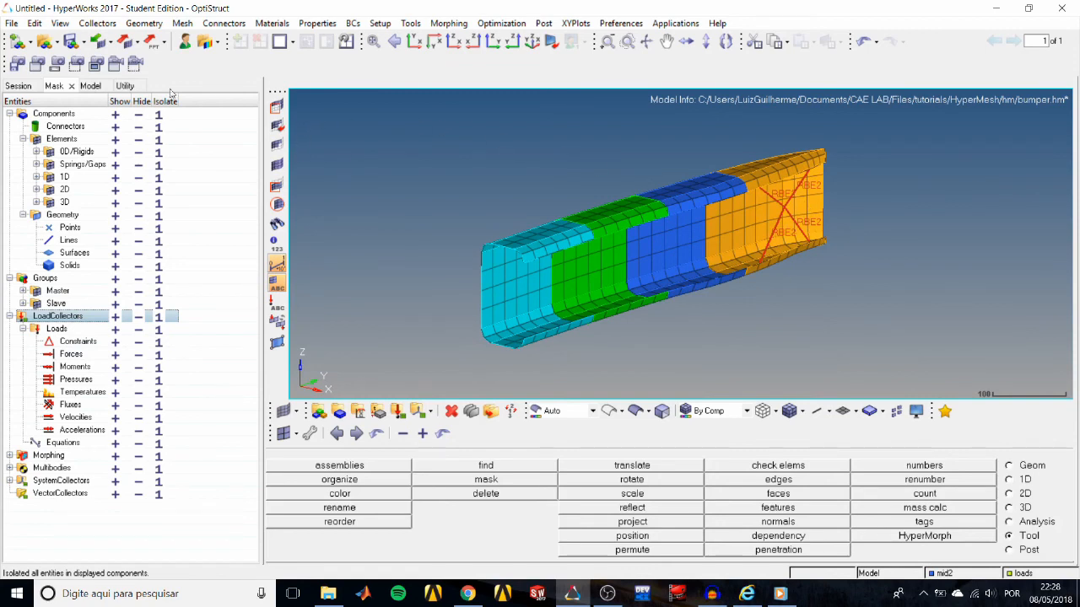
Return to the Model browser and recolour the center component magenta and the mid1 component a darker magenta.
click(93, 87)
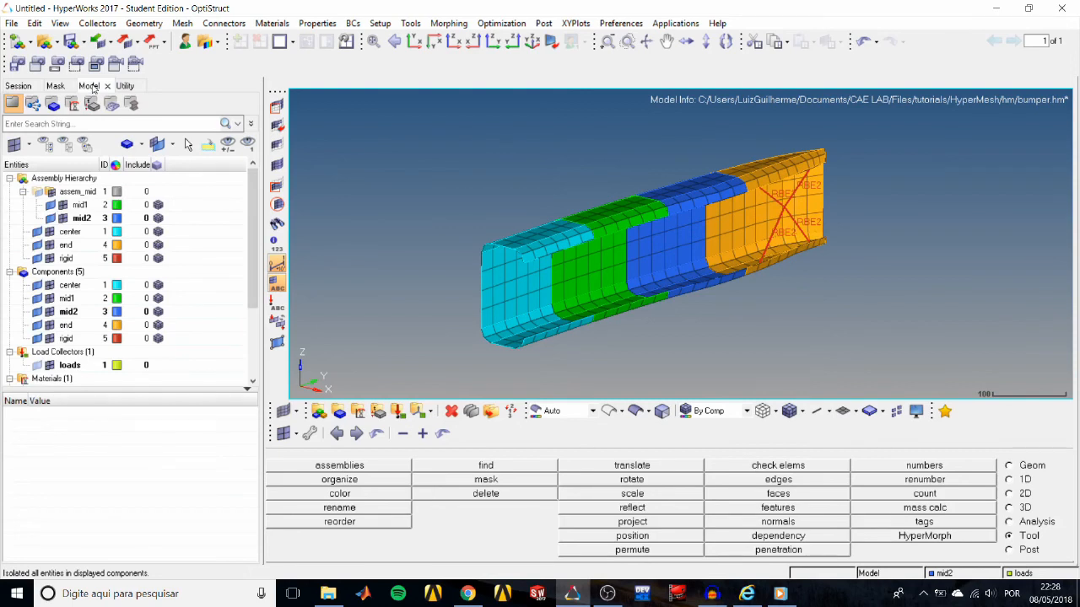
click(117, 291)
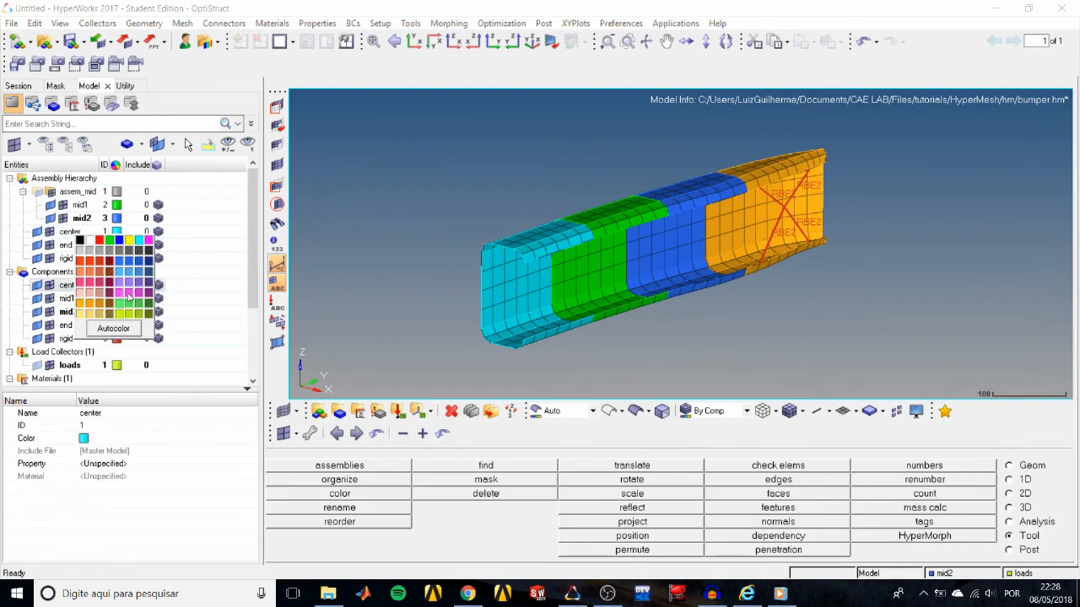
click(127, 292)
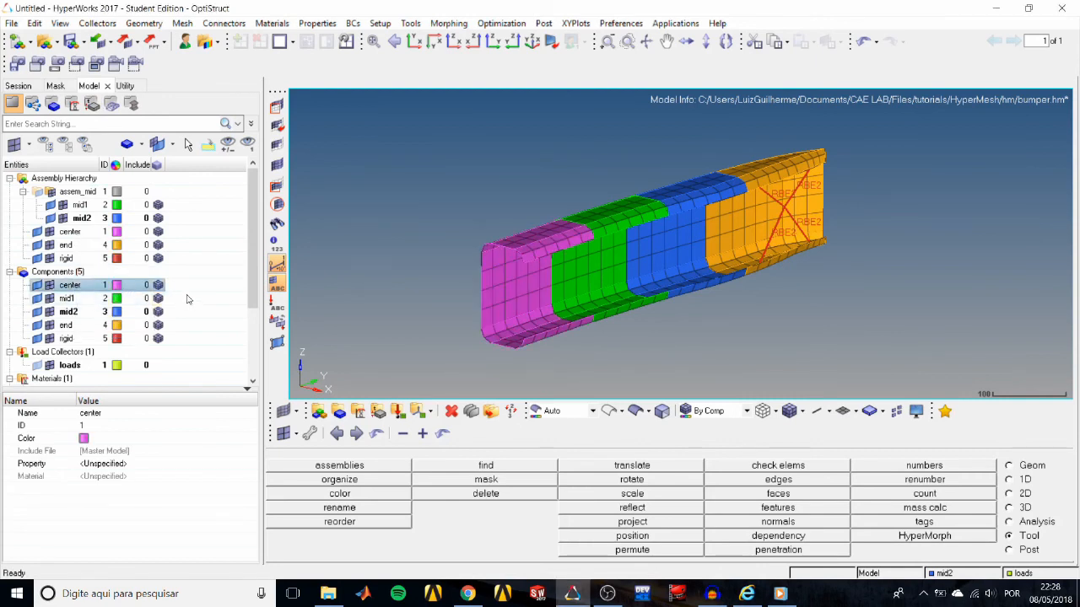
click(117, 300)
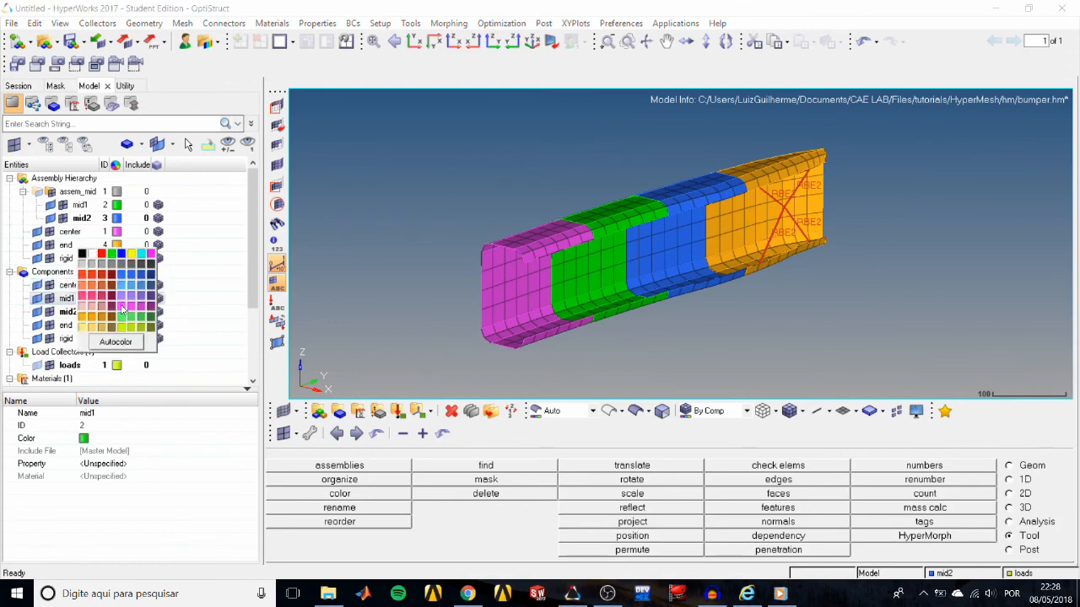
click(124, 308)
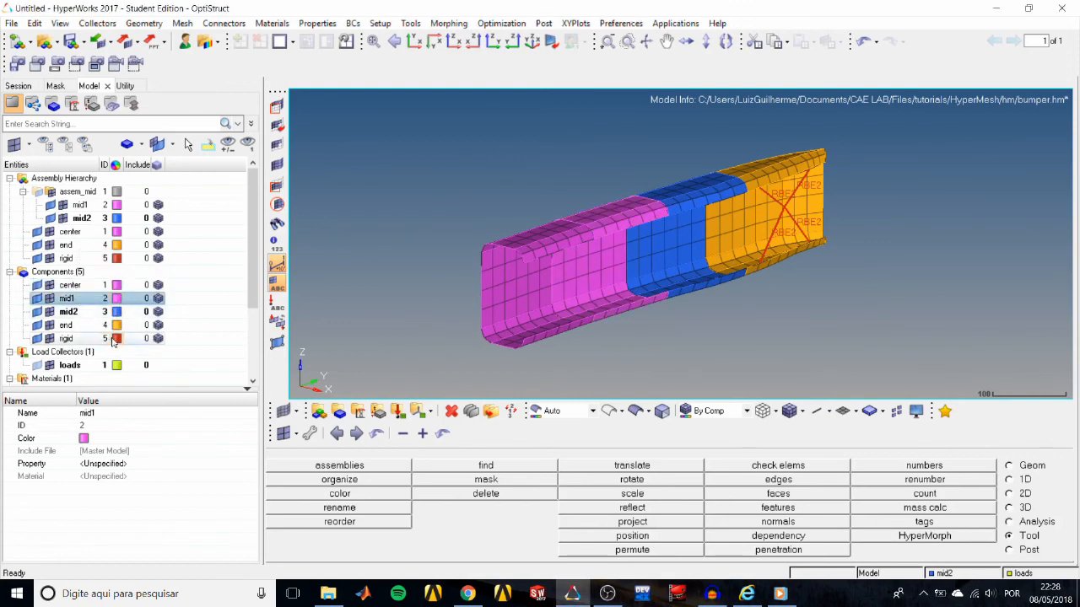
click(117, 301)
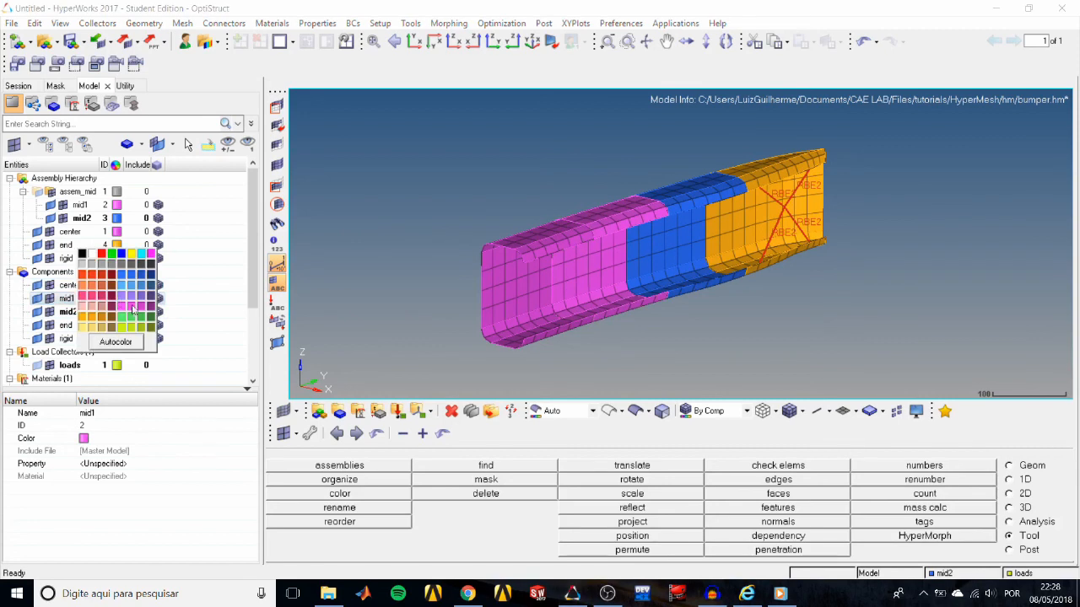
click(141, 312)
Apply Autocolor to all components from center through rigid at once, and clear the selection.
click(88, 286)
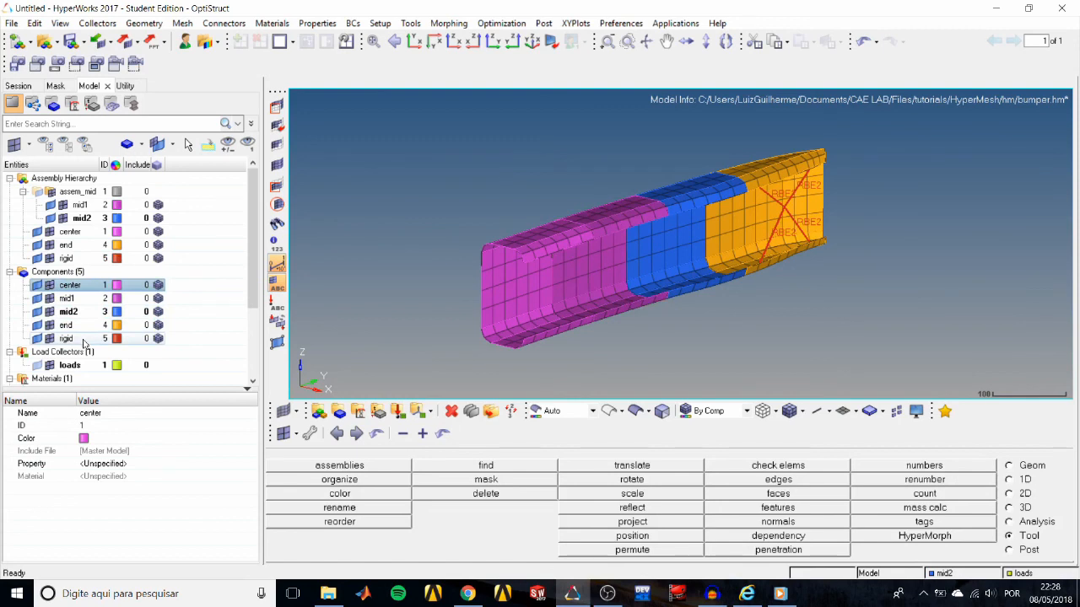
shift+click(83, 339)
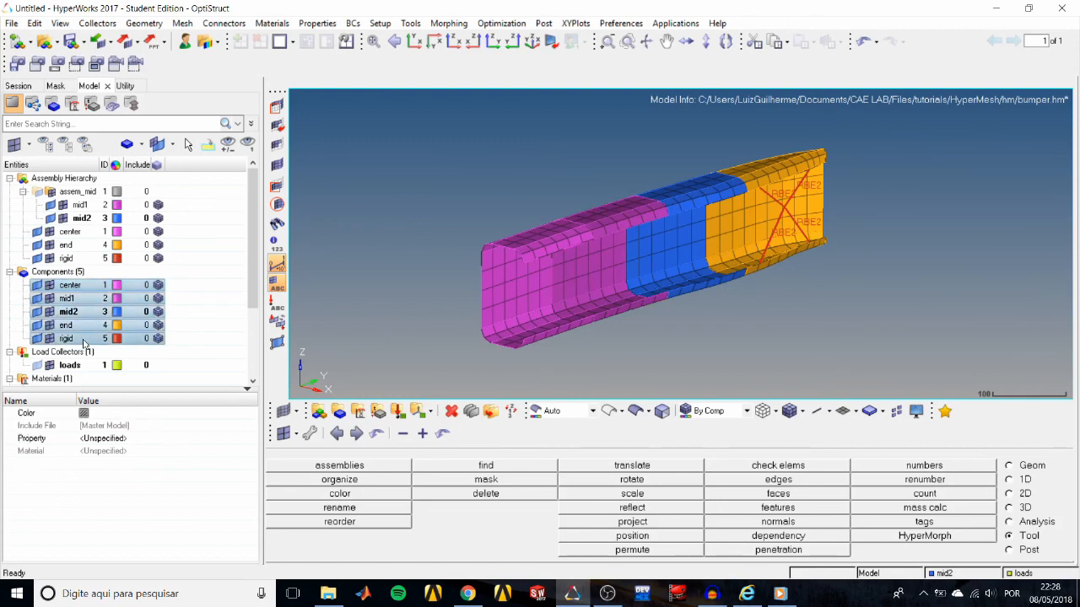
click(116, 288)
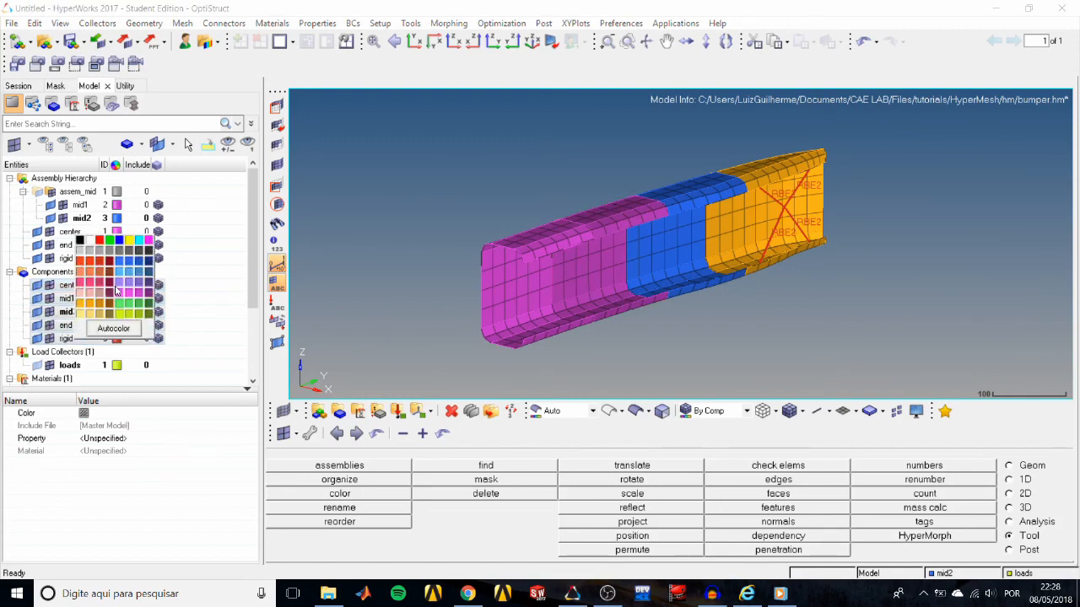
click(114, 329)
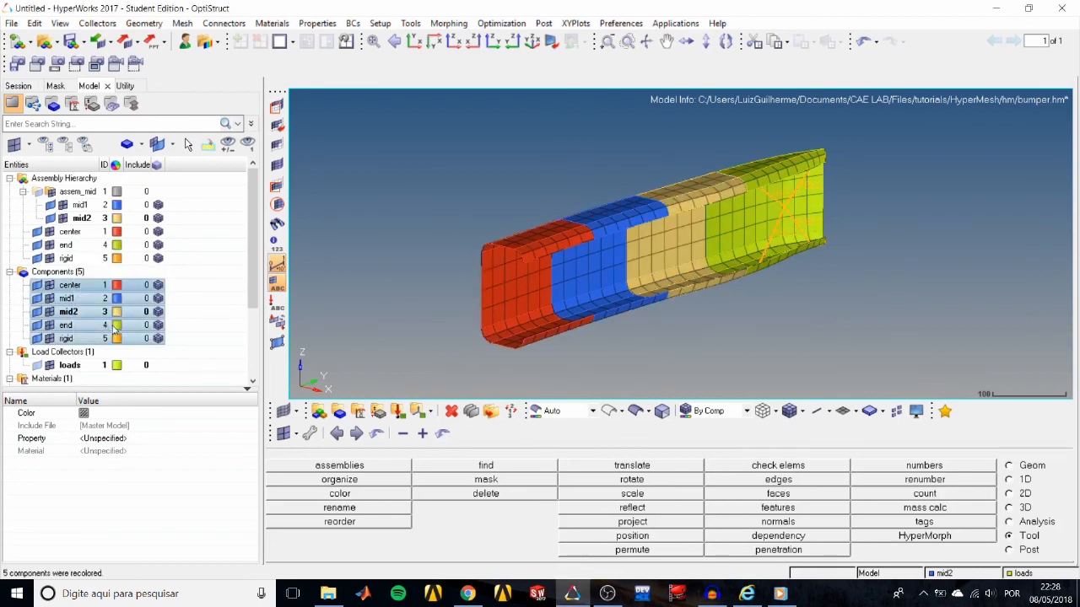
click(199, 291)
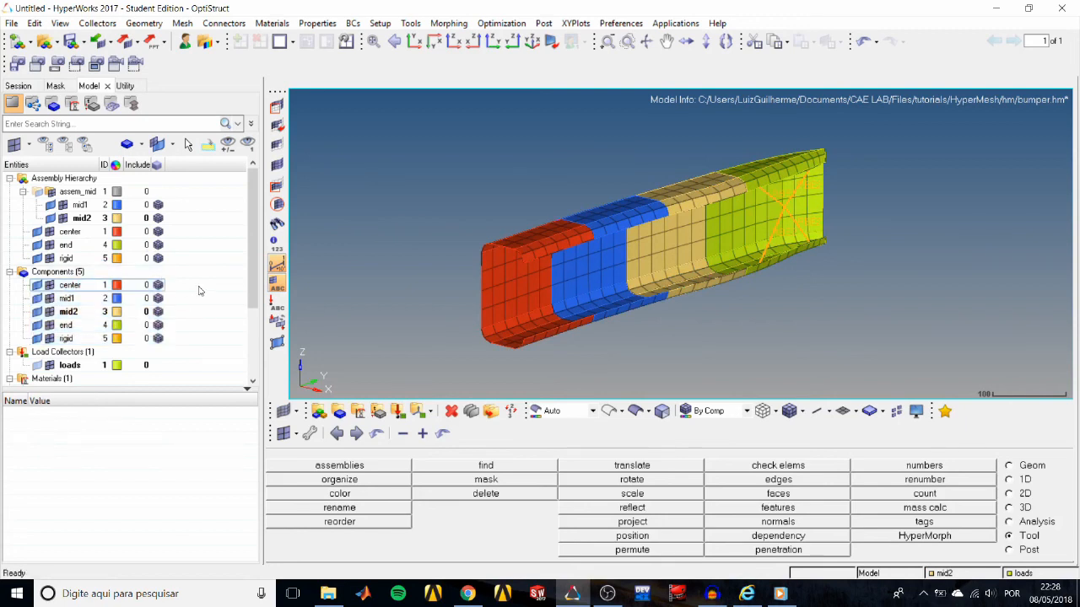